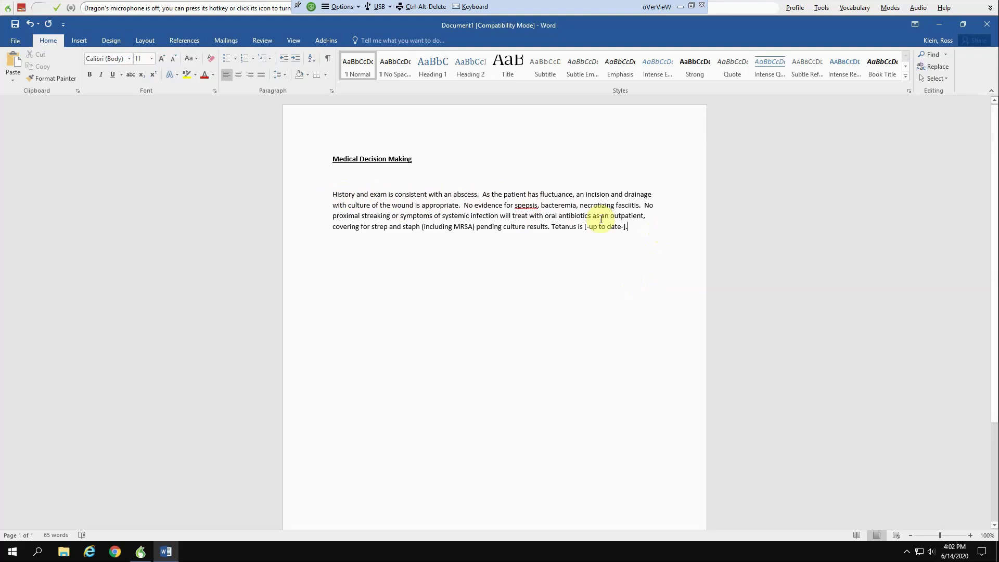
- Place the cursor after 'Tetanus is [-up to date-].' at the end of the abscess paragraph
click(637, 227)
- Select the whole abscess paragraph in Word and turn on Dragon's microphone
drag(639, 228, 326, 192)
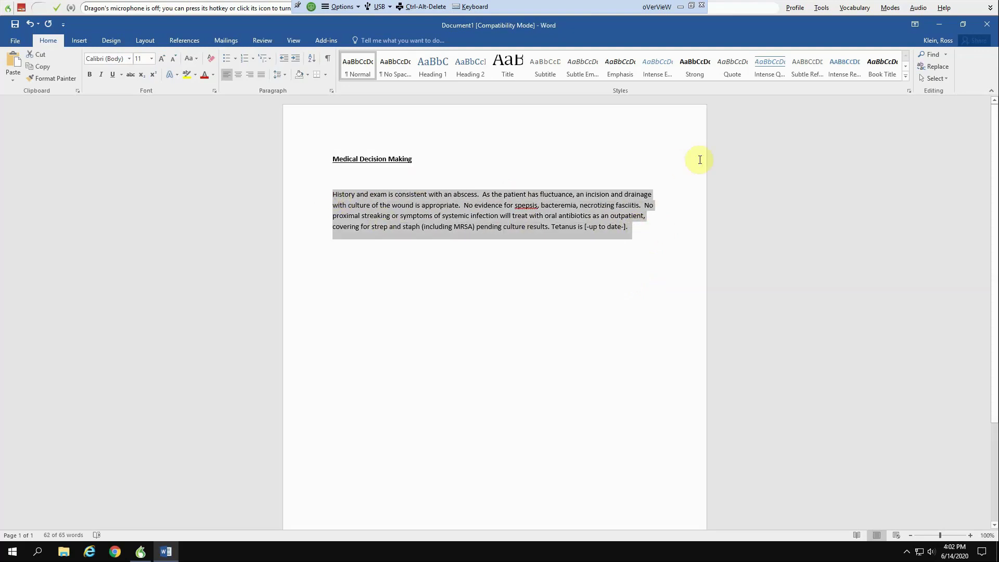
key(KP_Add)
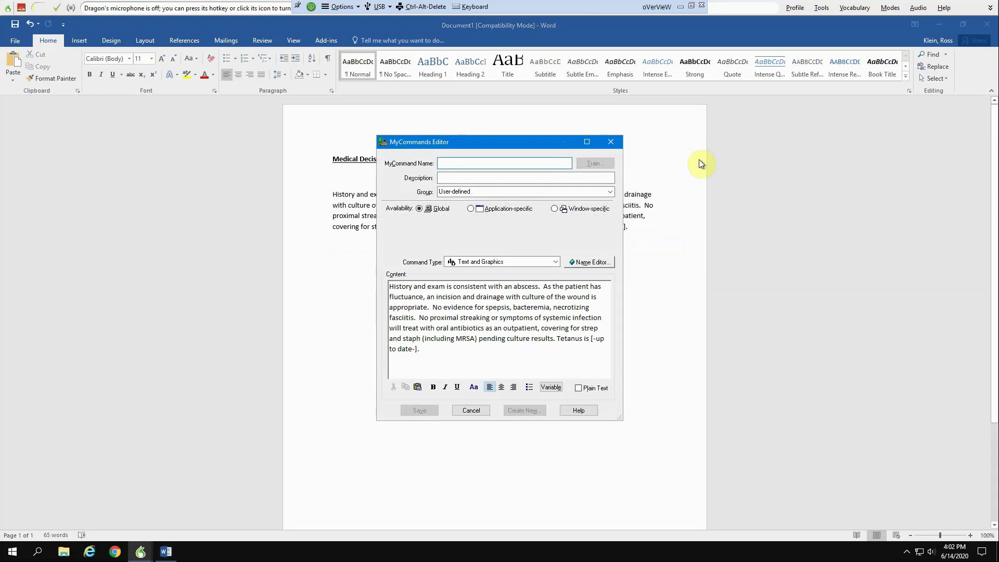
- Enter 'Abscess Medical Decision Making' as the MyCommand Name, correcting typos by dictation
click(460, 164)
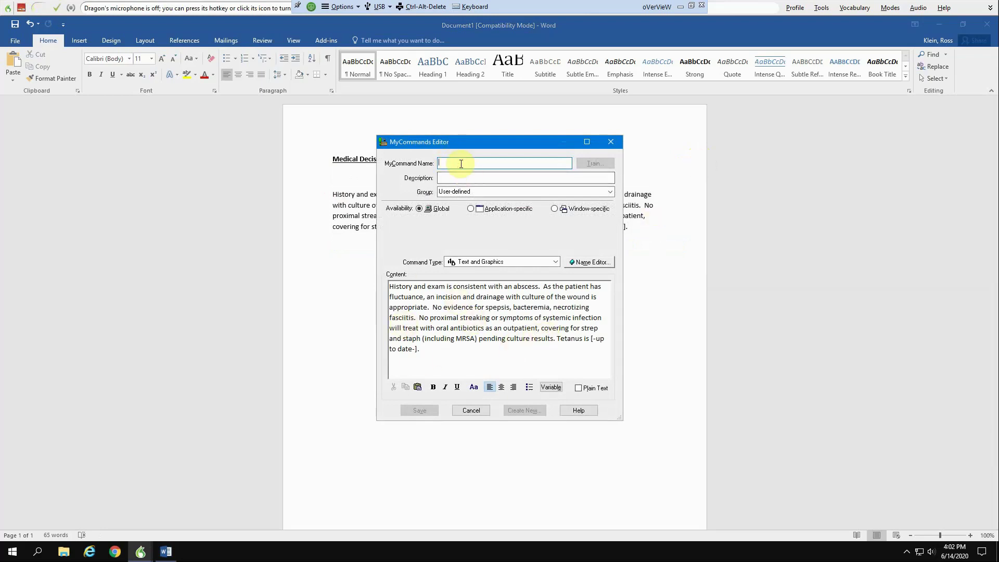
text(Abscess)
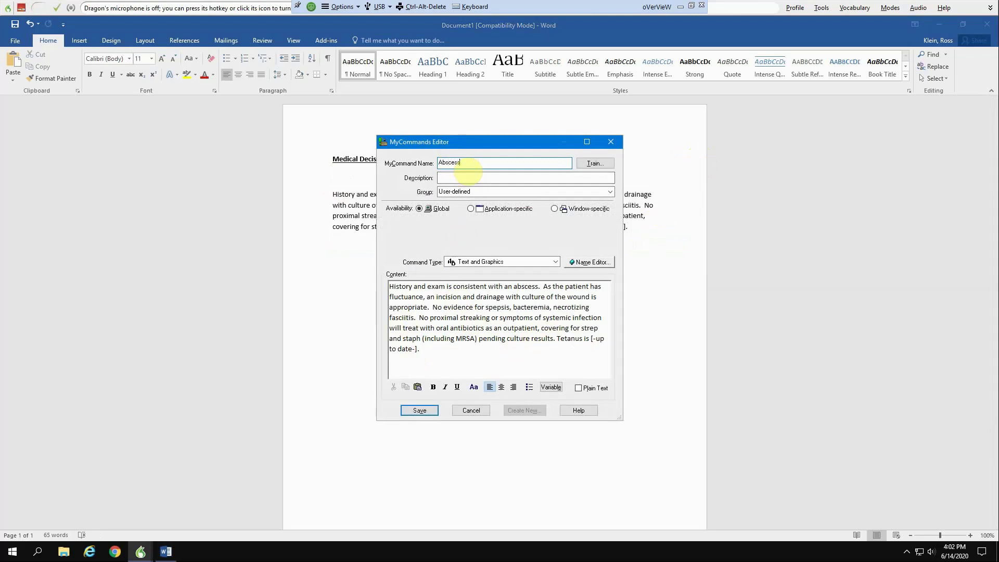
text( Medoca)
key(BackSpace)
key(BackSpace)
key(BackSpace)
text(ical decsion making)
key(ctrl+shift+Left)
key(ctrl+shift+Left)
key(ctrl+shift+Left)
key(ctrl+shift+Left)
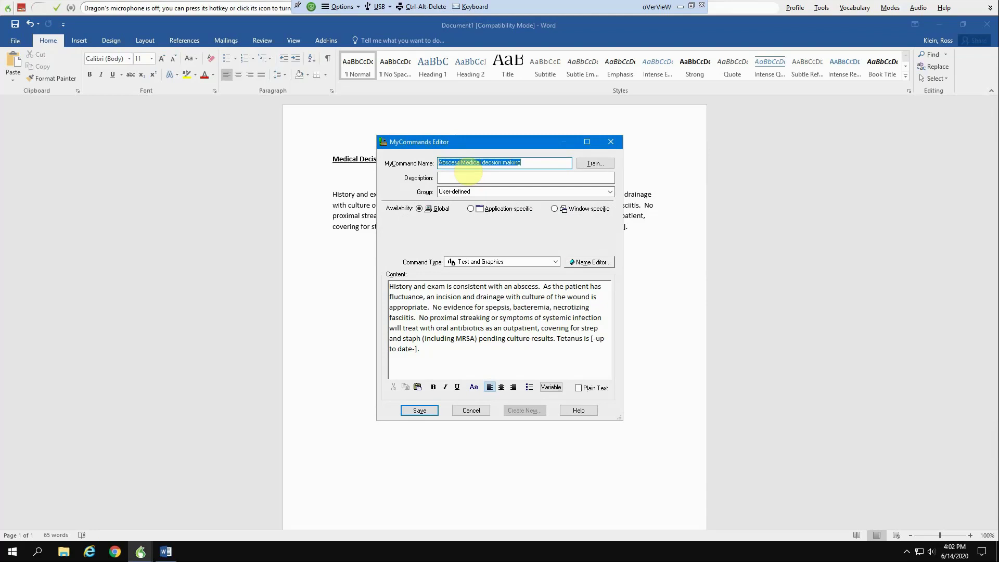
key(KP_Add)
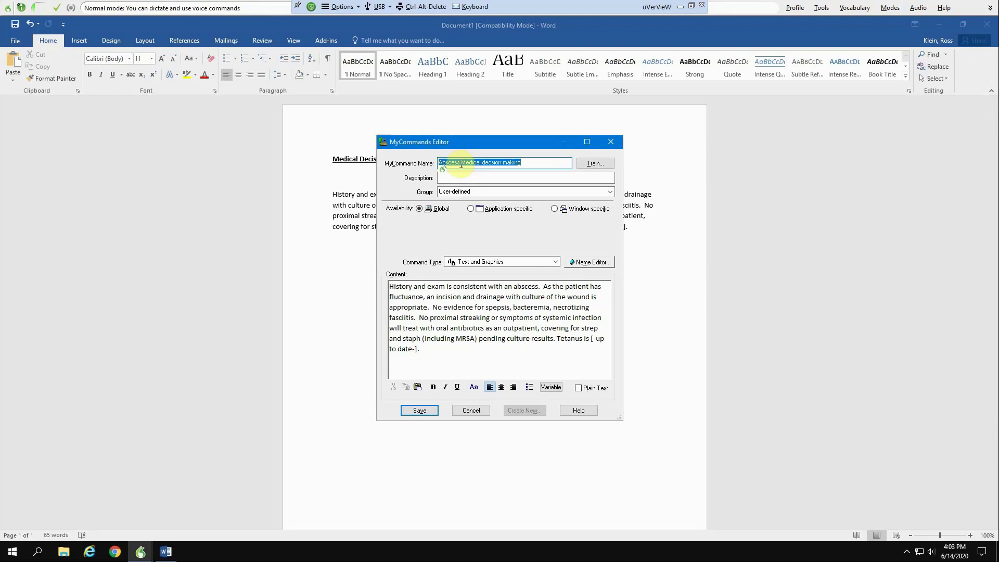
text(Abscess Medical Decsion Making)
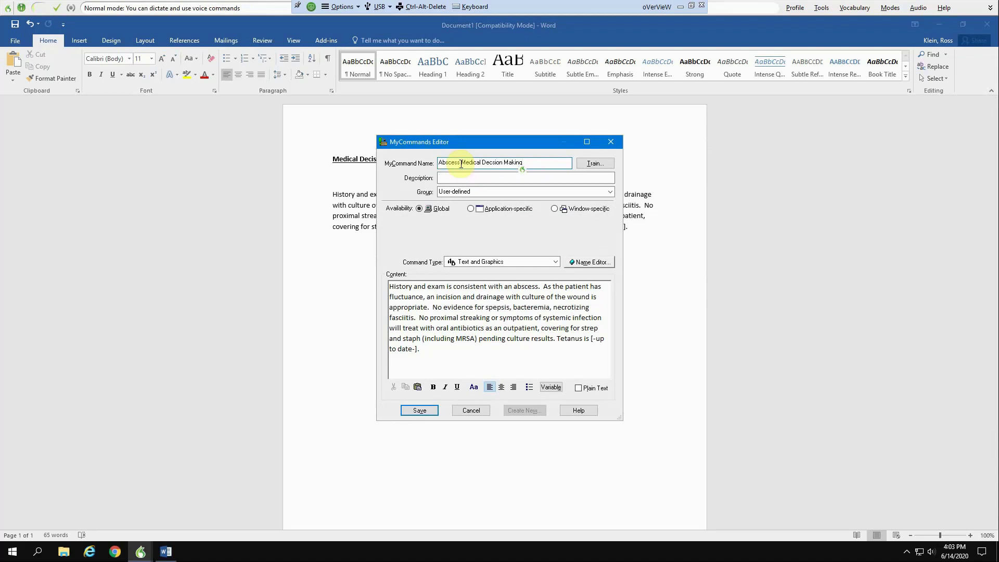
key(KP_Add)
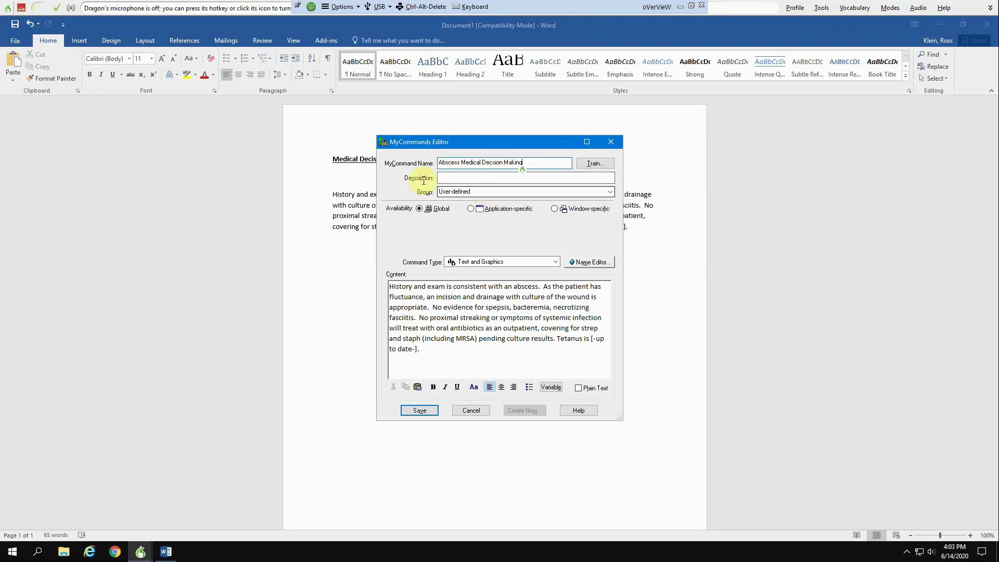
- Set the command's Group to SmarterChart instead of User-defined
click(609, 192)
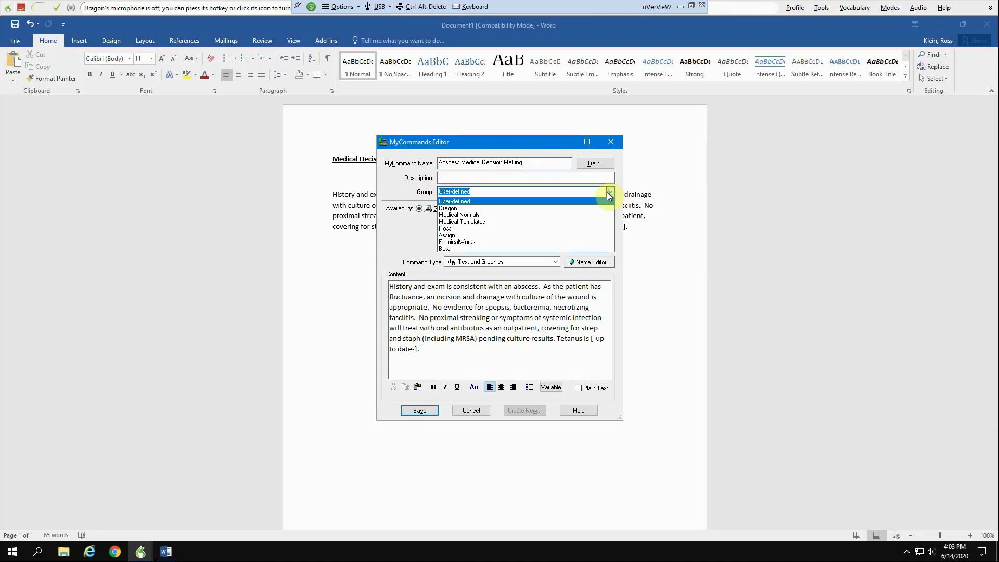
text(SmarterChart)
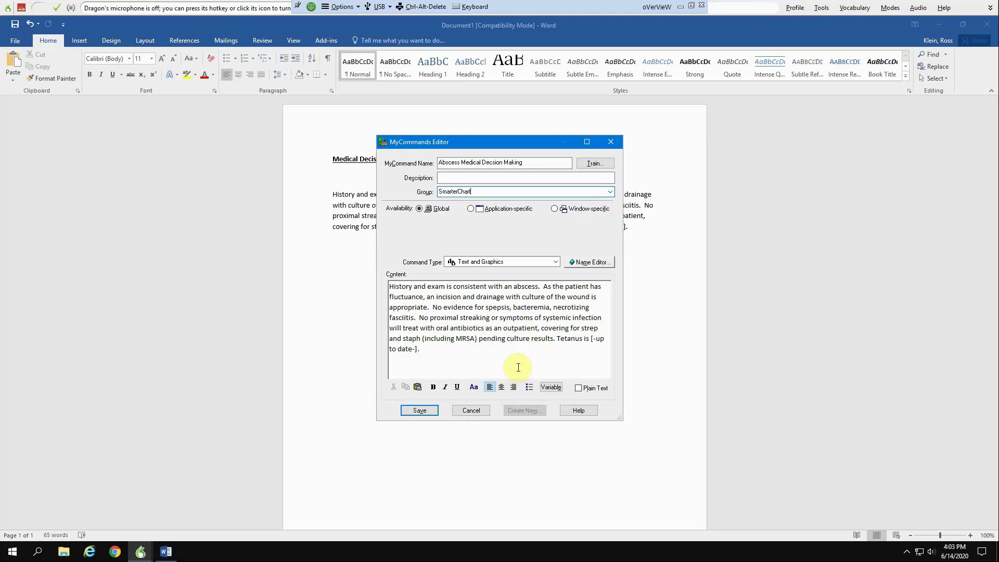
- Fix 'spepsis' to 'sepsis' in the command's Content text
click(493, 309)
key(BackSpace)
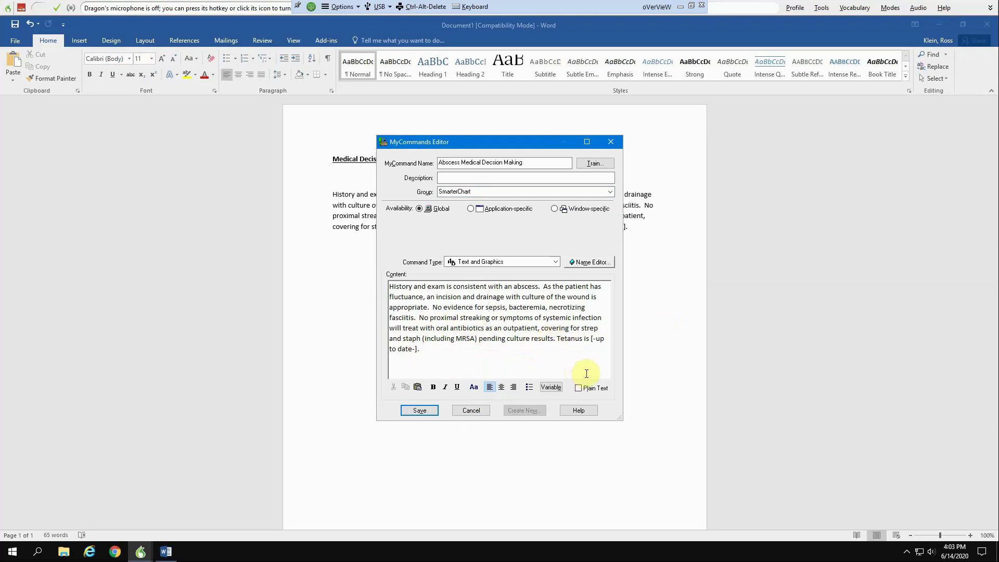
- Replace the strep/staph coverage phrase with 'with broad coverage and [-and perform cultures-]'
key(shift+Up)
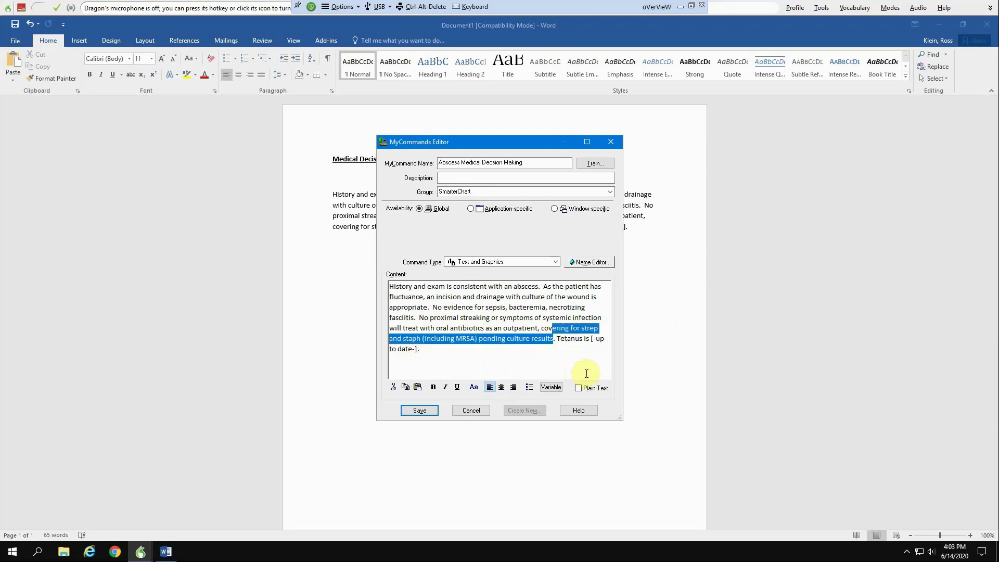
key(ctrl+shift+Left)
text(with )
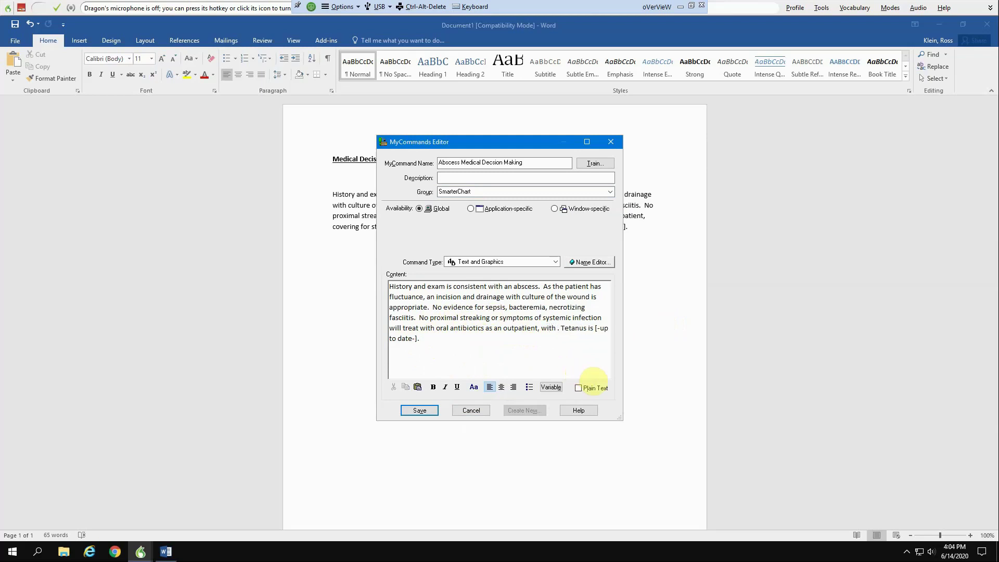
text(broad cover)
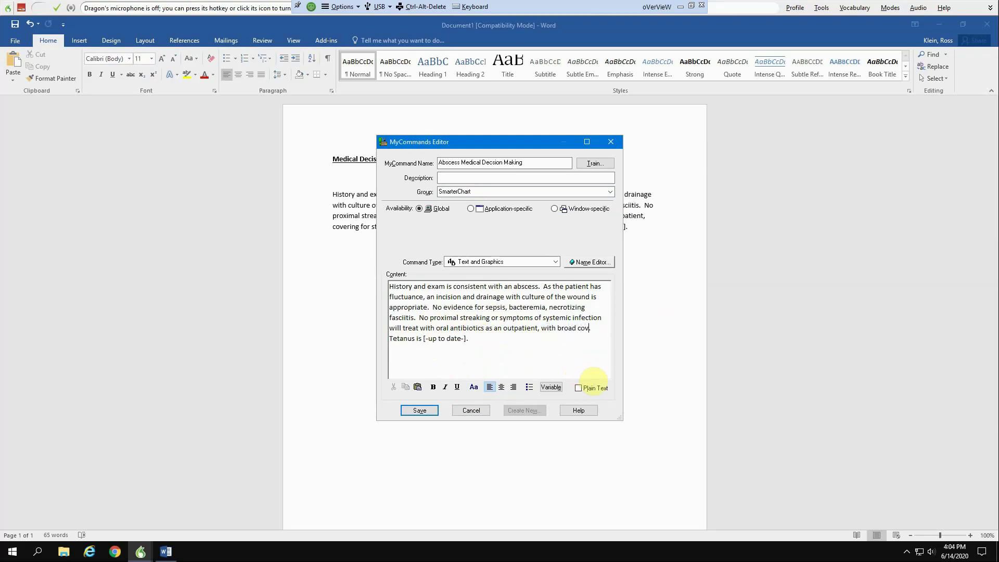
text(age and )
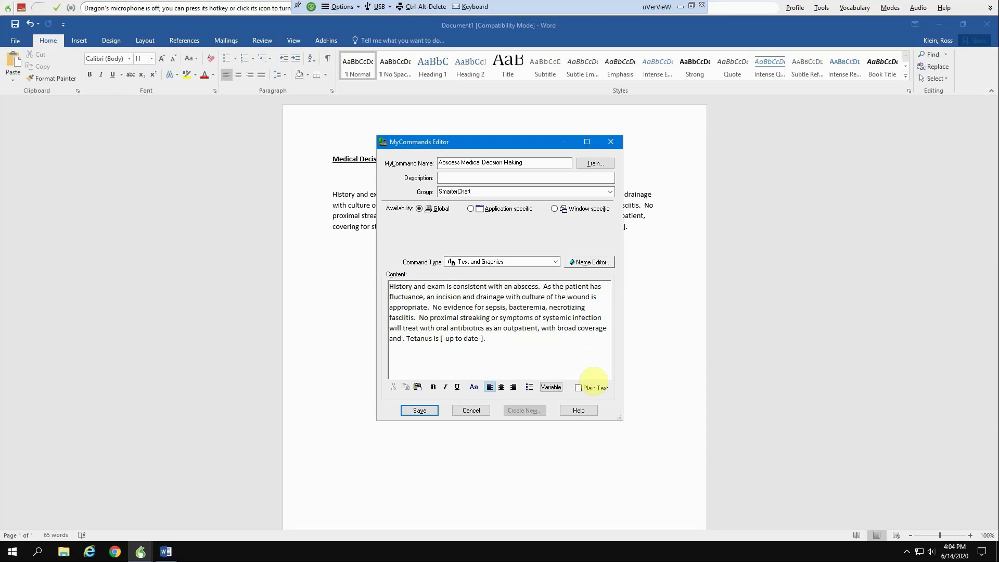
text([-)
text(and conside)
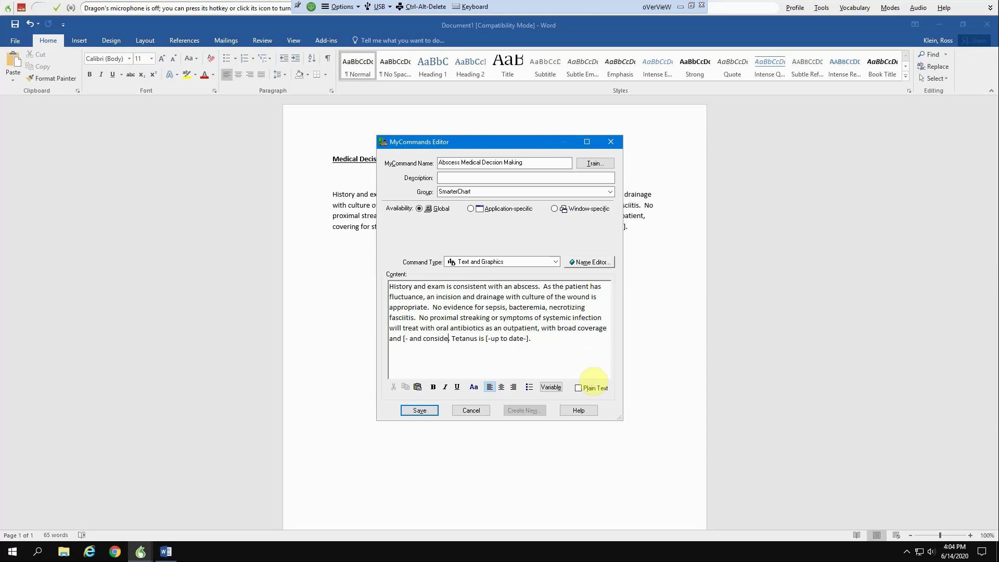
text(r cultures-].)
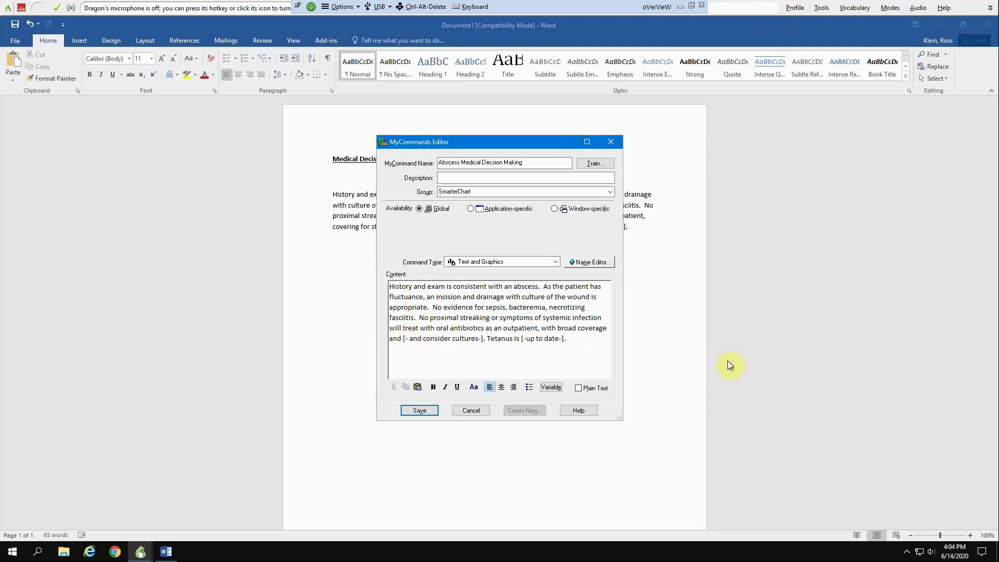
key(BackSpace)
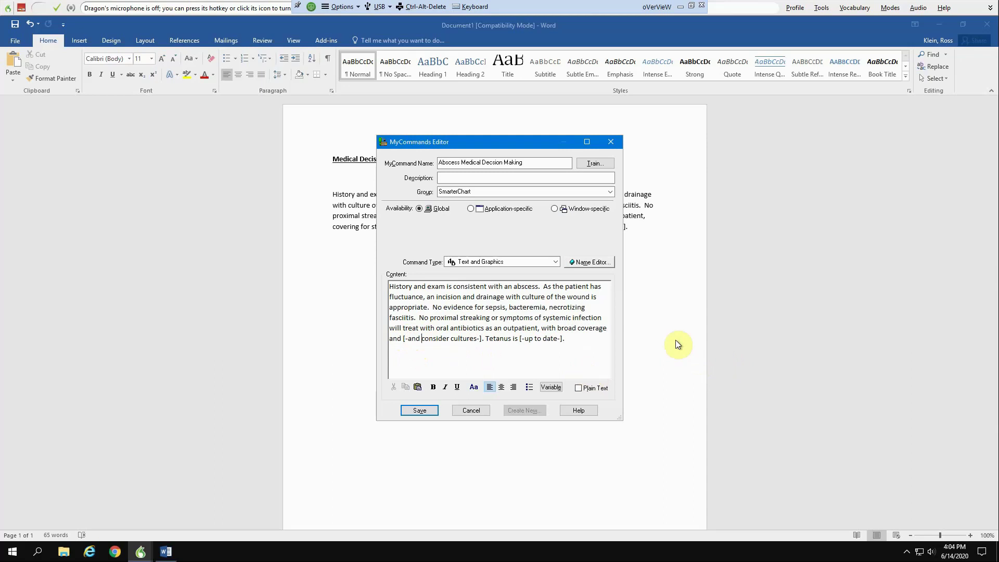
key(ctrl+shift+Right)
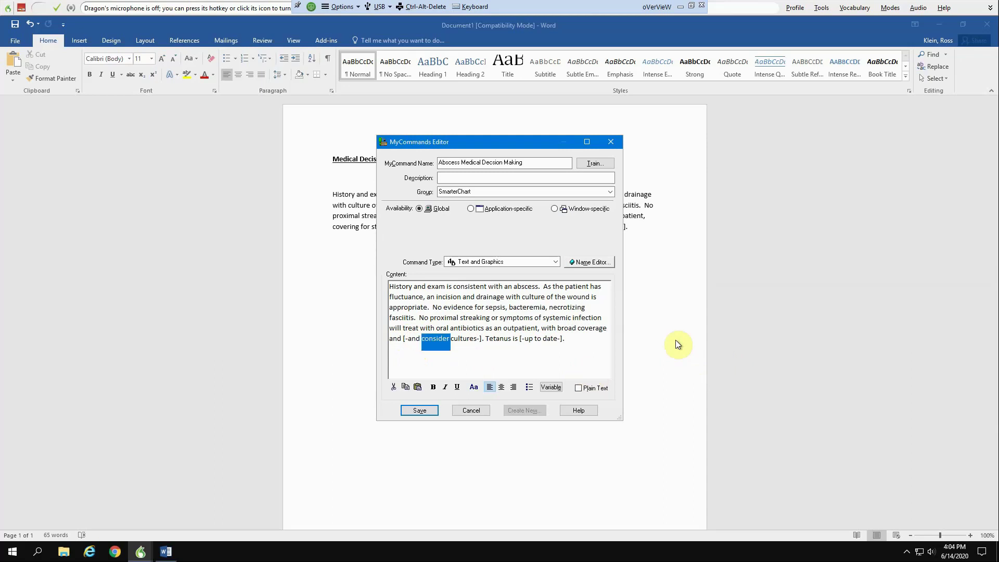
text(perform)
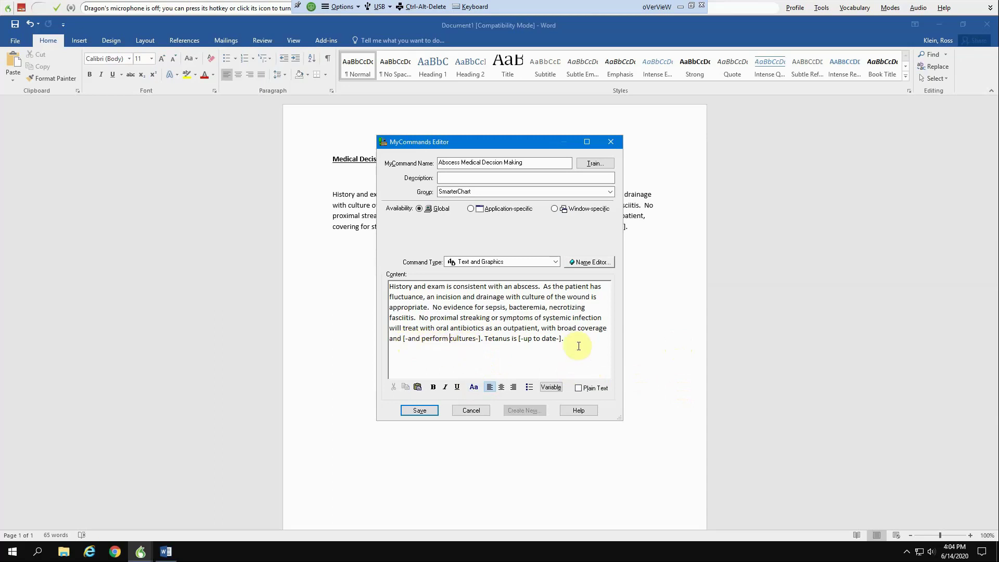
- Save the command, then copy the original abscess paragraph in Word
click(420, 411)
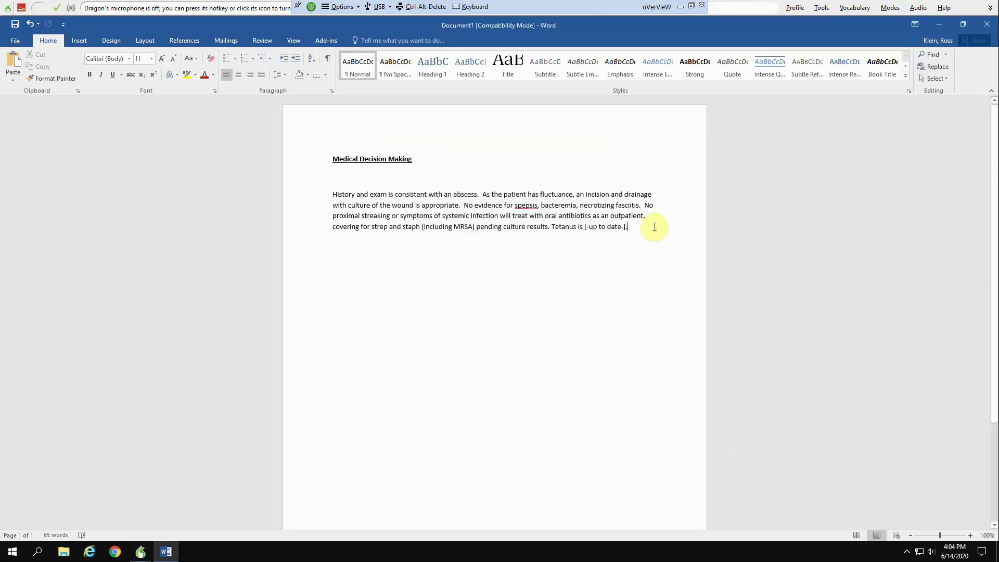
drag(655, 226, 332, 197)
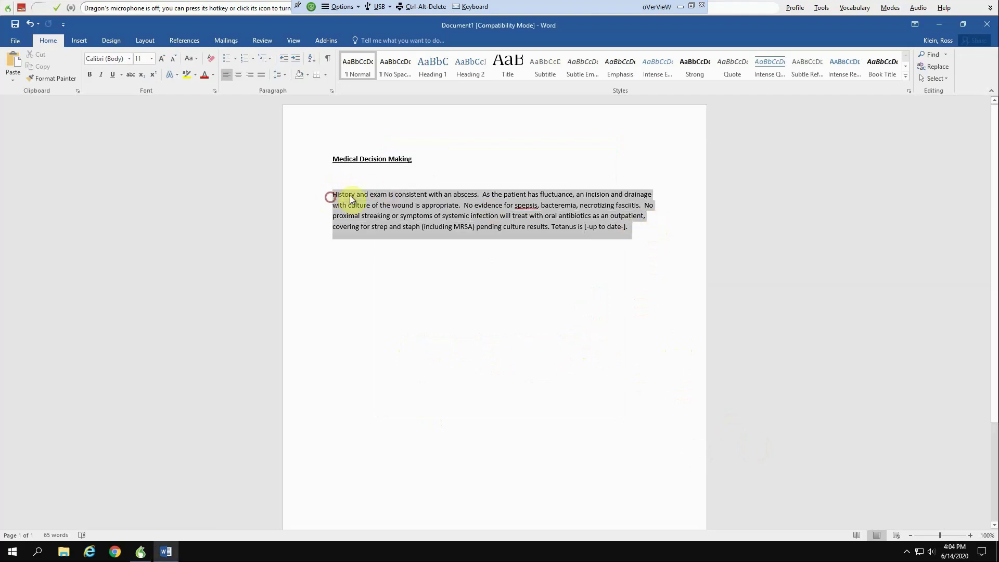
right_click(471, 202)
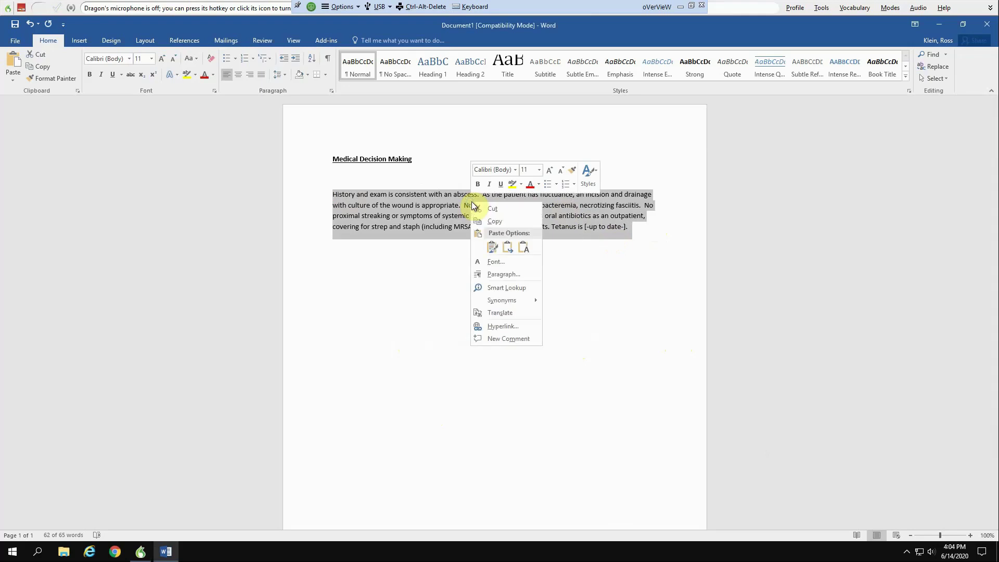
click(496, 223)
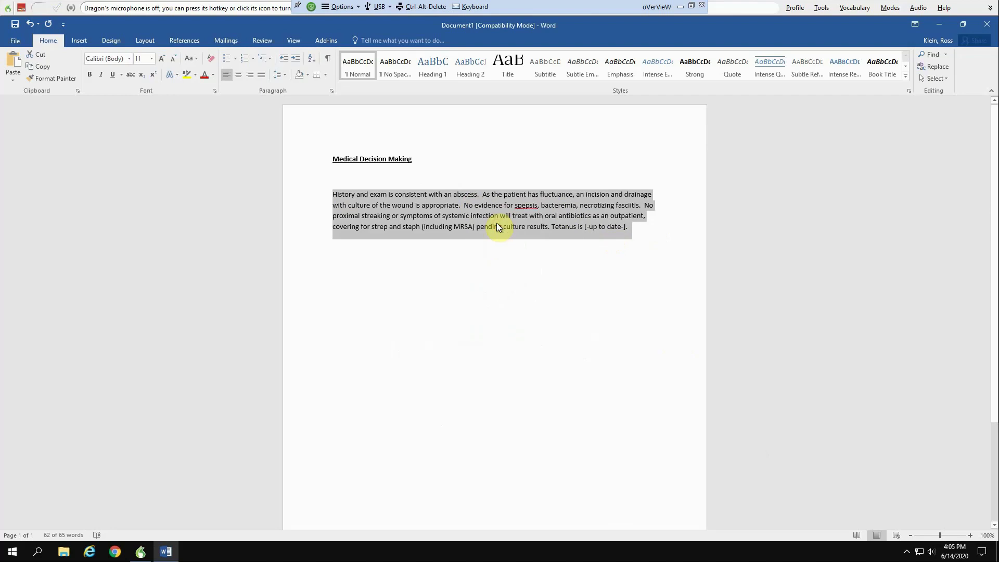
- Start a new custom command from Dragon's Command Browser
click(827, 12)
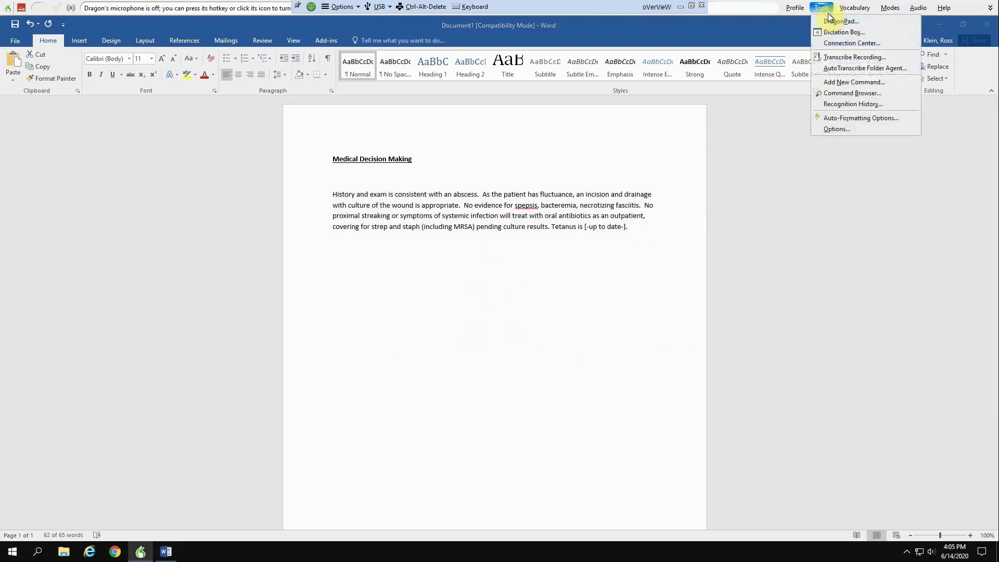
click(834, 98)
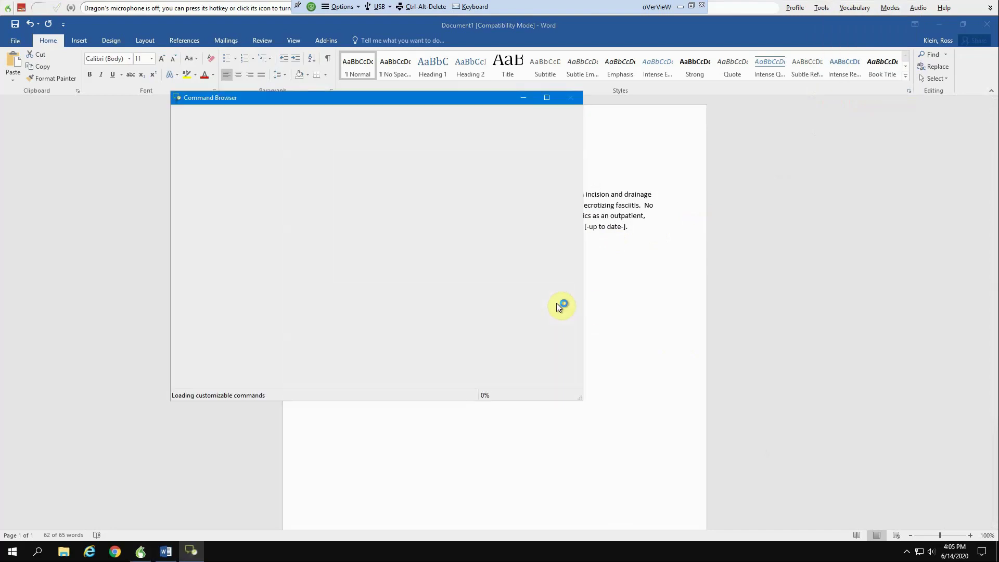
click(221, 108)
click(228, 97)
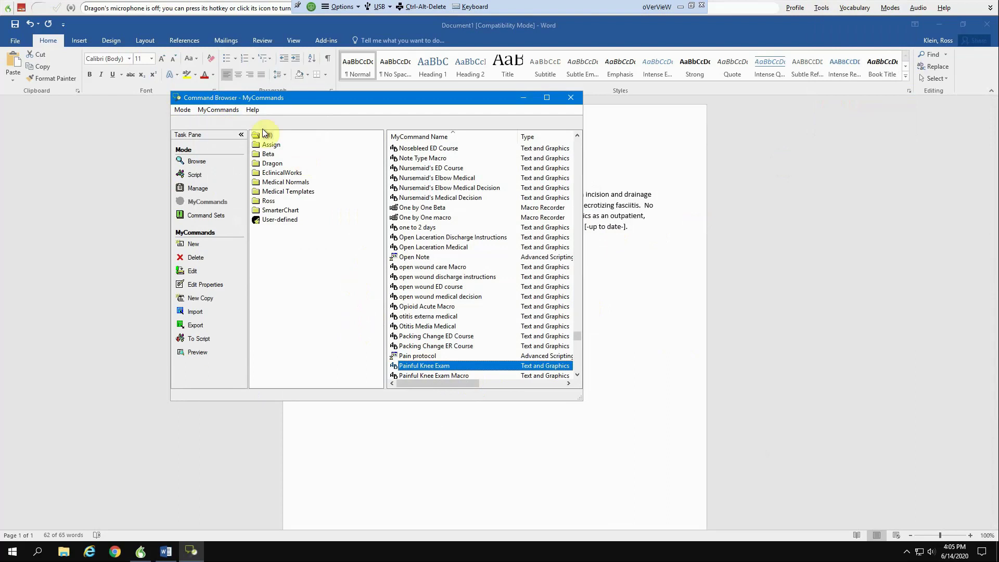
click(213, 110)
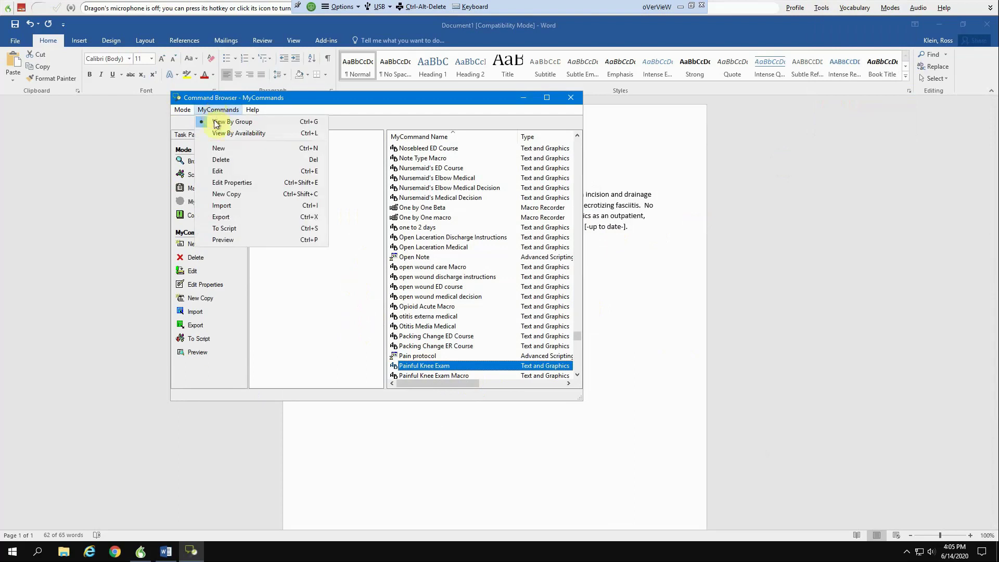
click(219, 150)
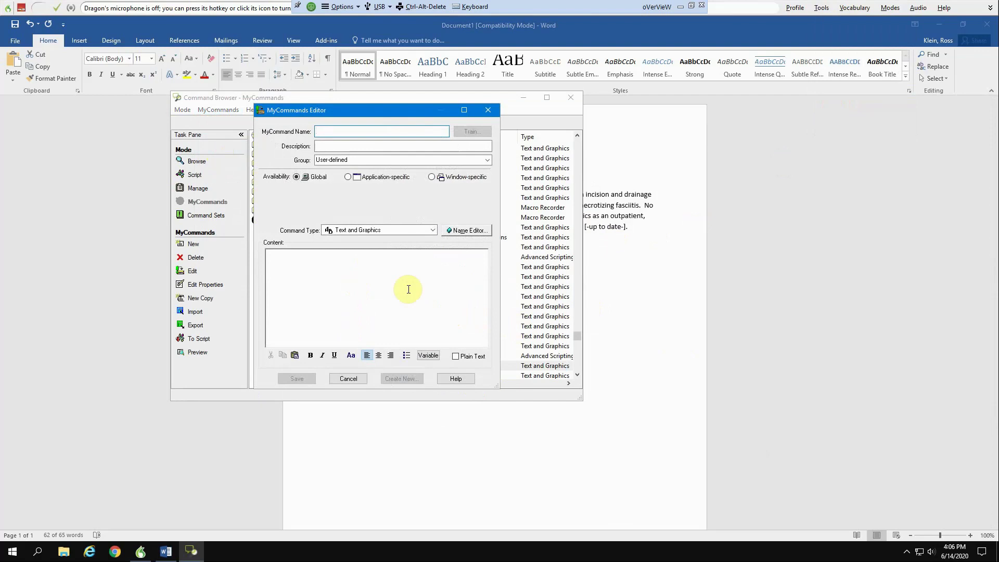
- Paste the copied abscess paragraph into the command's Content box
click(409, 289)
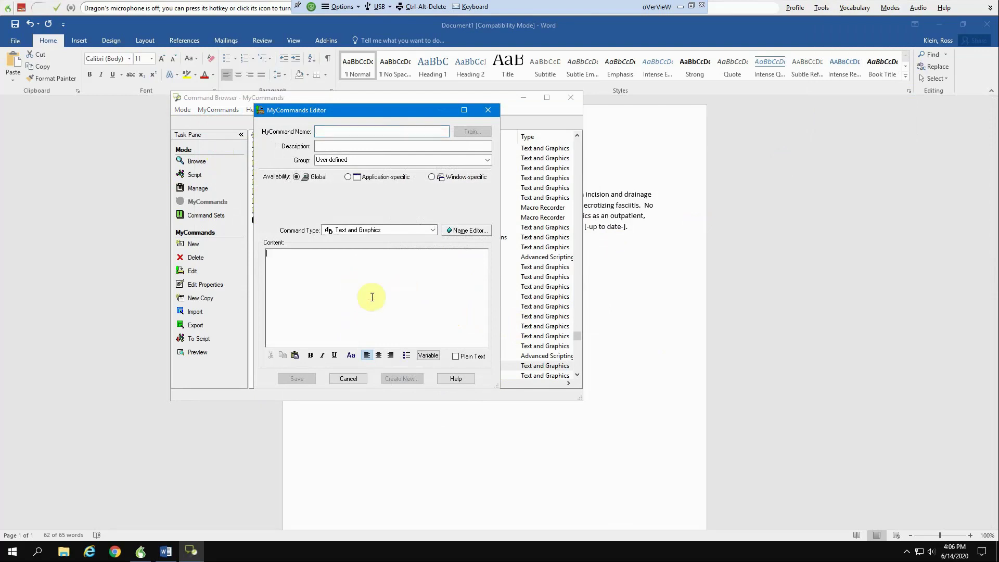
key(ctrl+v)
right_click(325, 285)
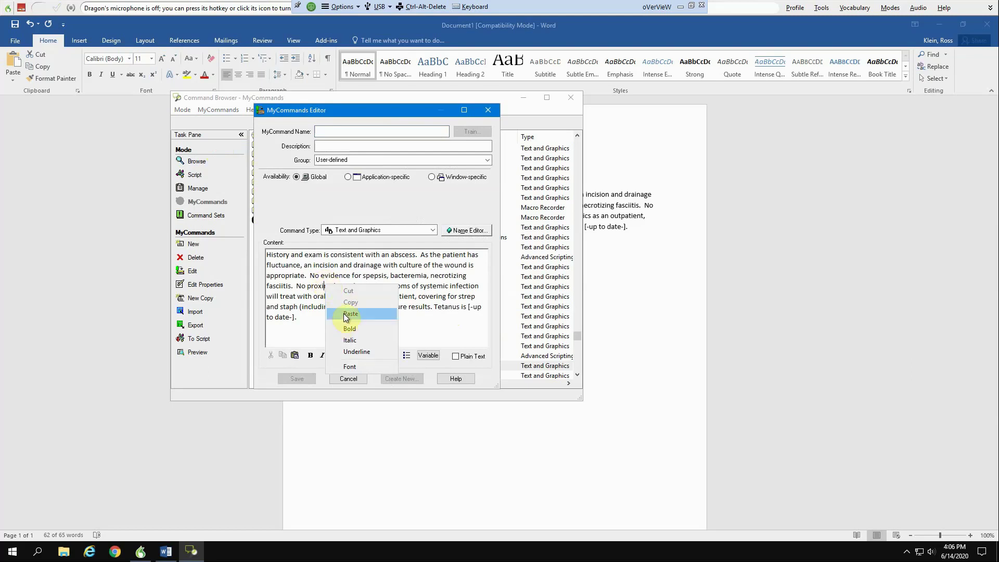
key(Escape)
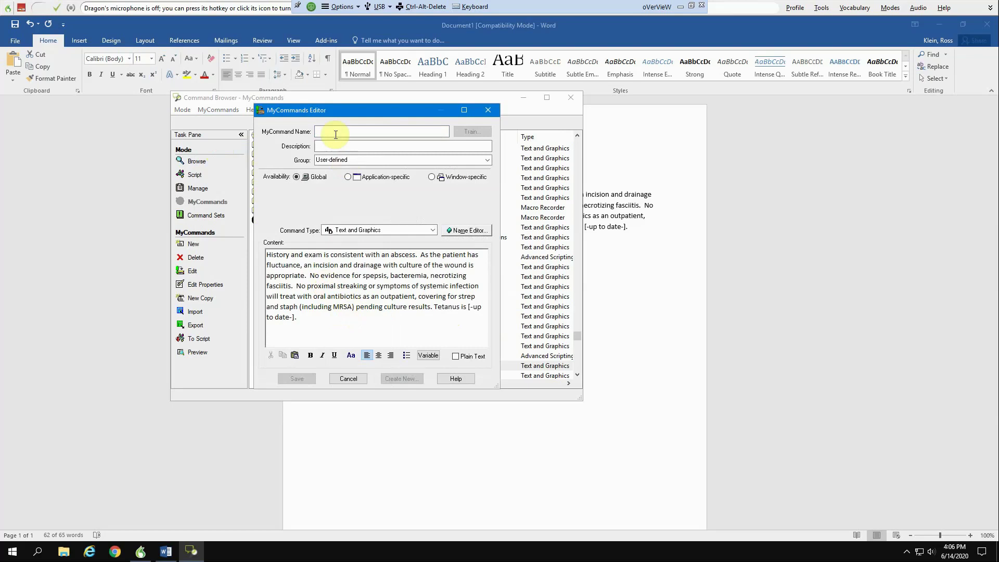
- Name the command 'Whatever you want' and place it in the SmarterChart group
click(334, 134)
text(Whateve)
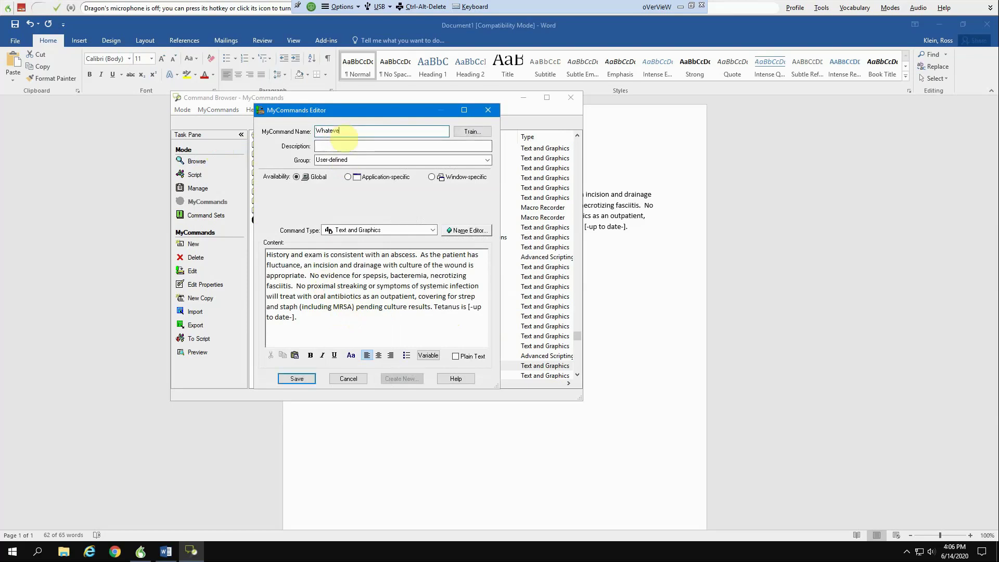
text(r you wanty)
click(408, 159)
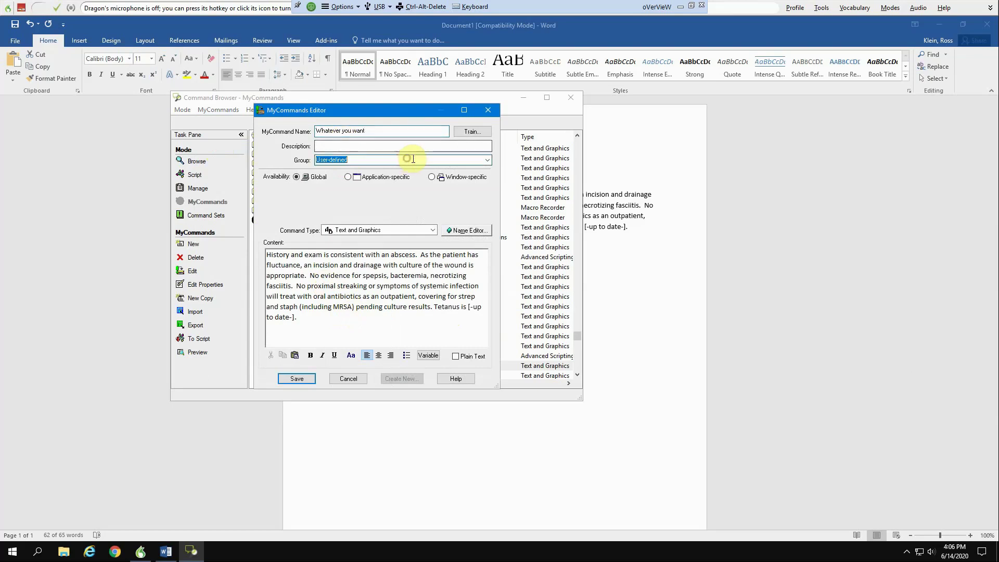
click(489, 160)
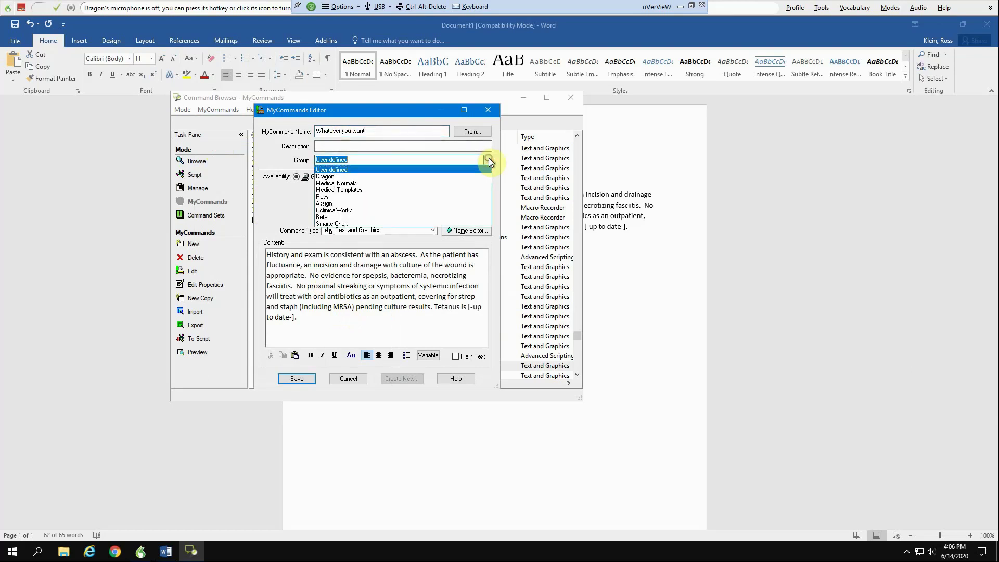
click(428, 223)
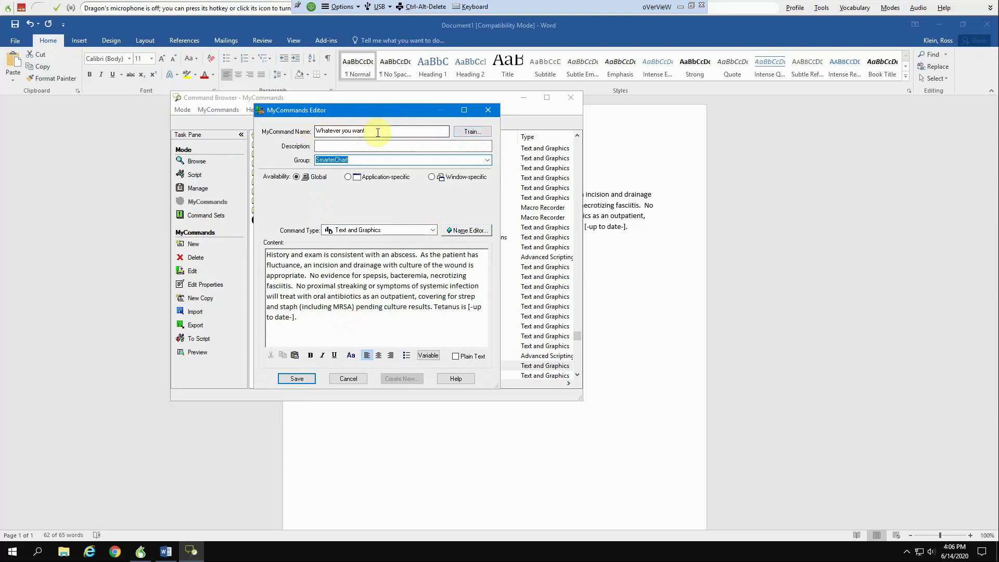
click(473, 132)
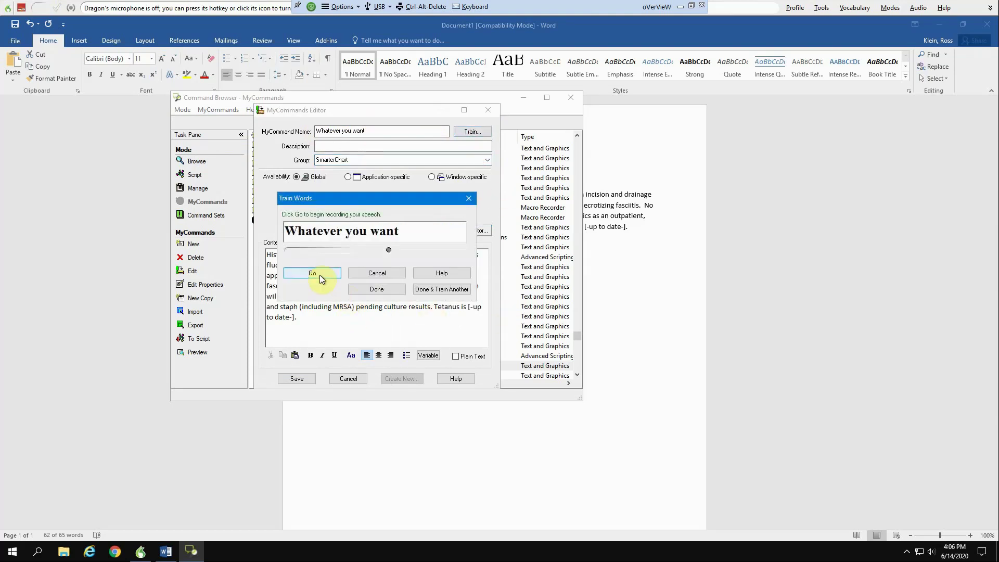
click(322, 272)
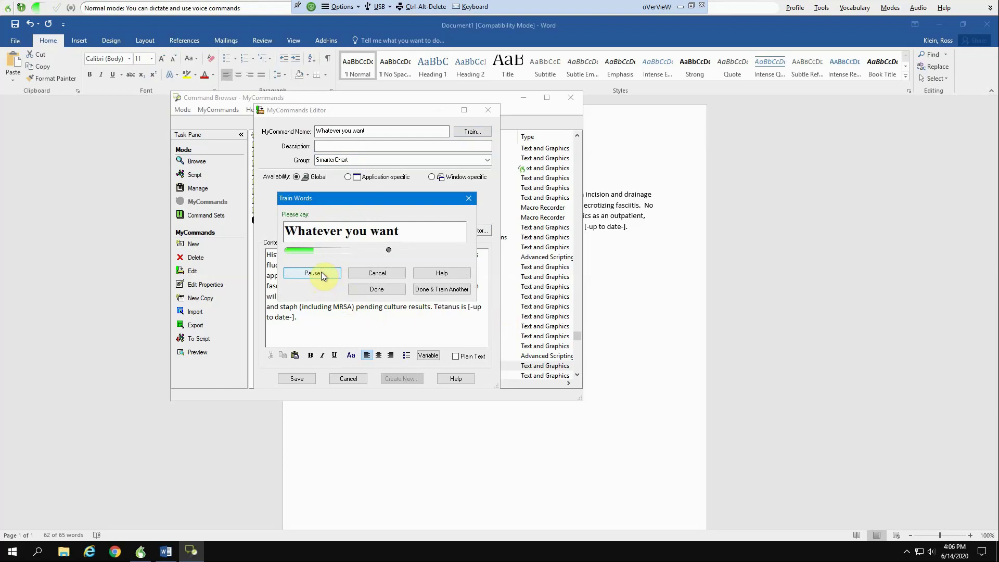
click(381, 286)
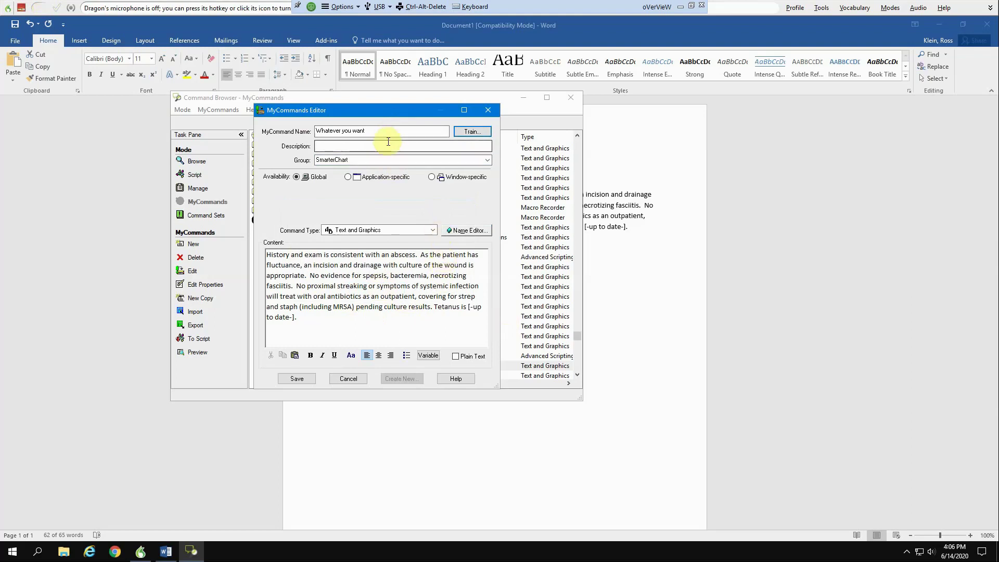
- Rename the command to 'Back pain Scooby Doo', fixing typos, and save it
drag(389, 131, 307, 129)
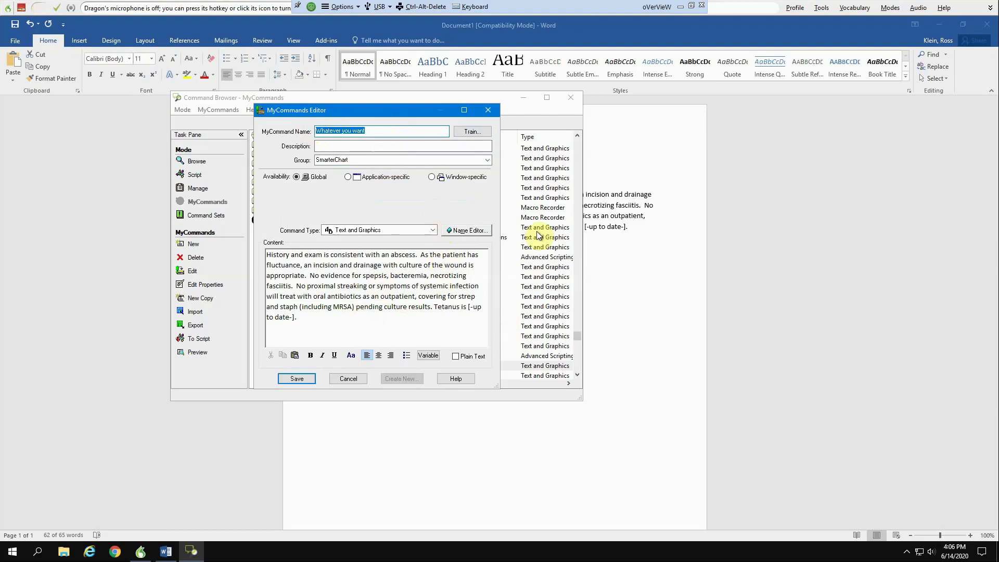
text(Back pain)
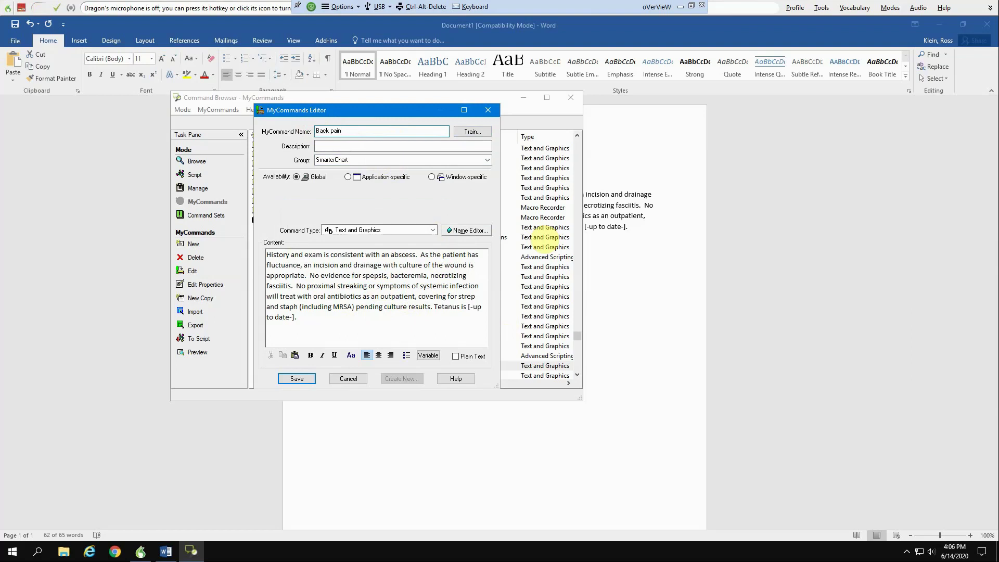
text(macro)
key(ctrl+shift+Left)
key(BackSpace)
text(Scvooby Doo)
key(ctrl+shift+Left)
key(ctrl+shift+Left)
key(ctrl+shift+Left)
key(ctrl+shift+Right)
text(Scooby Doo)
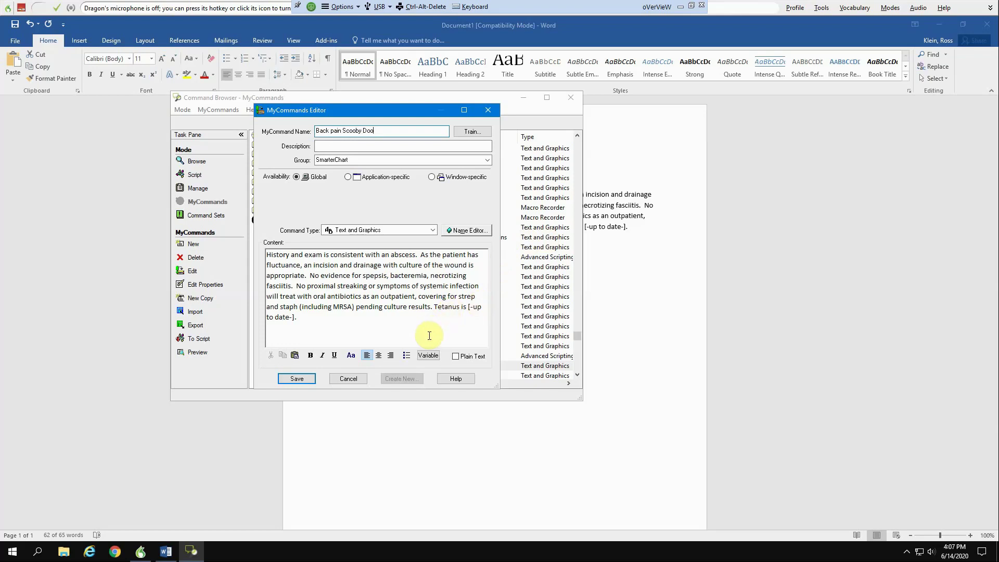
click(296, 378)
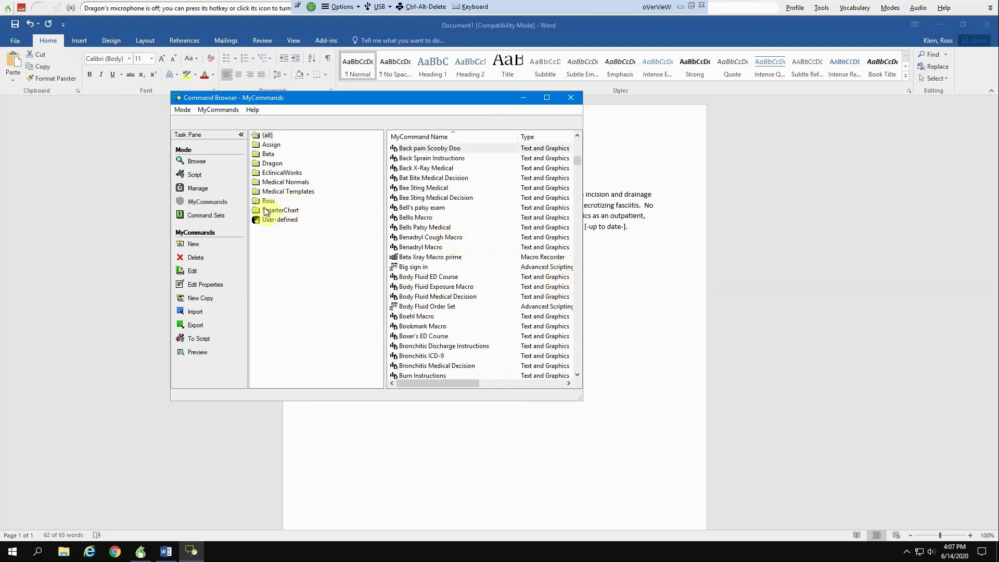
- Delete the old 'Abscess Medical Decsion Making' command from the SmarterChart group
click(269, 210)
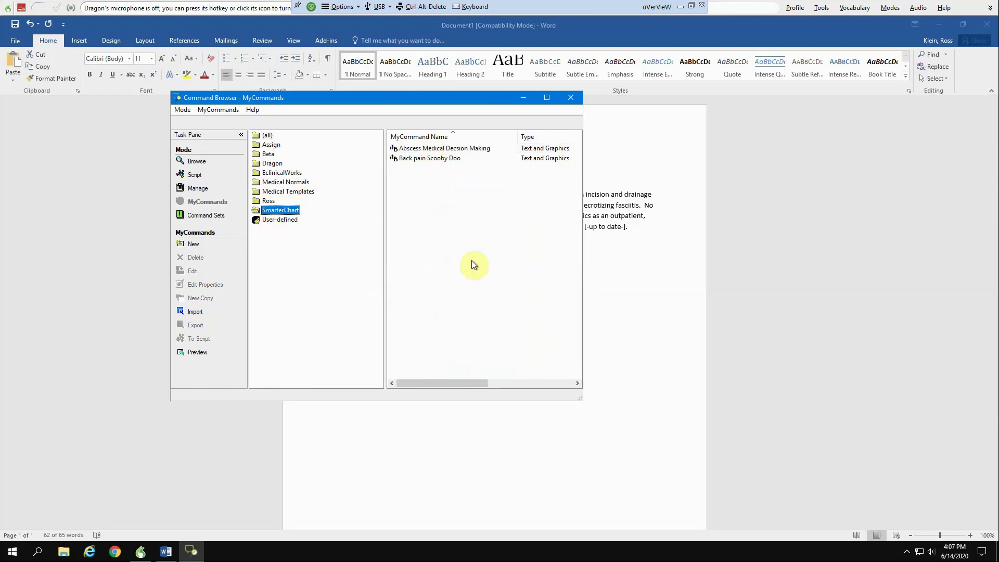
click(423, 149)
right_click(423, 150)
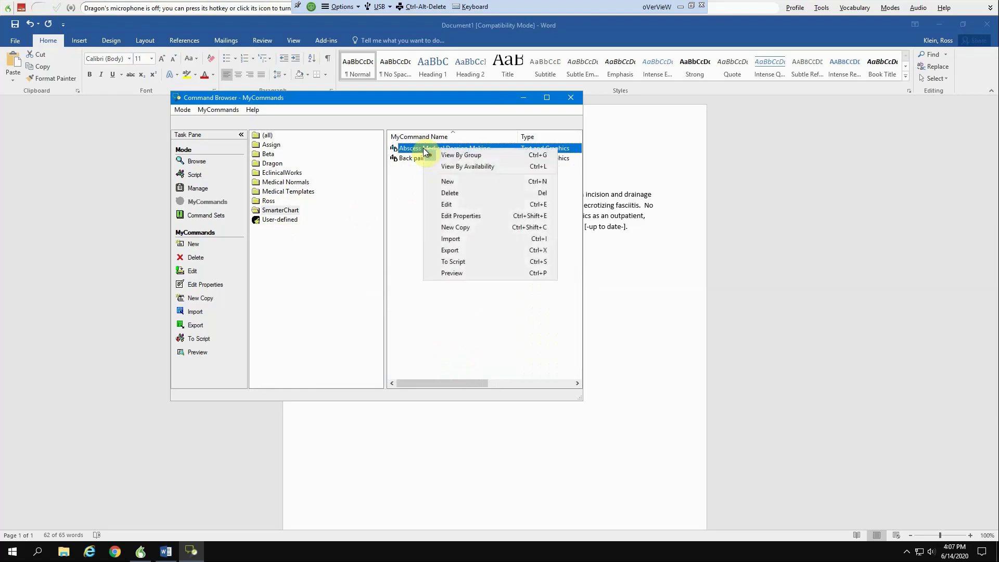
click(449, 193)
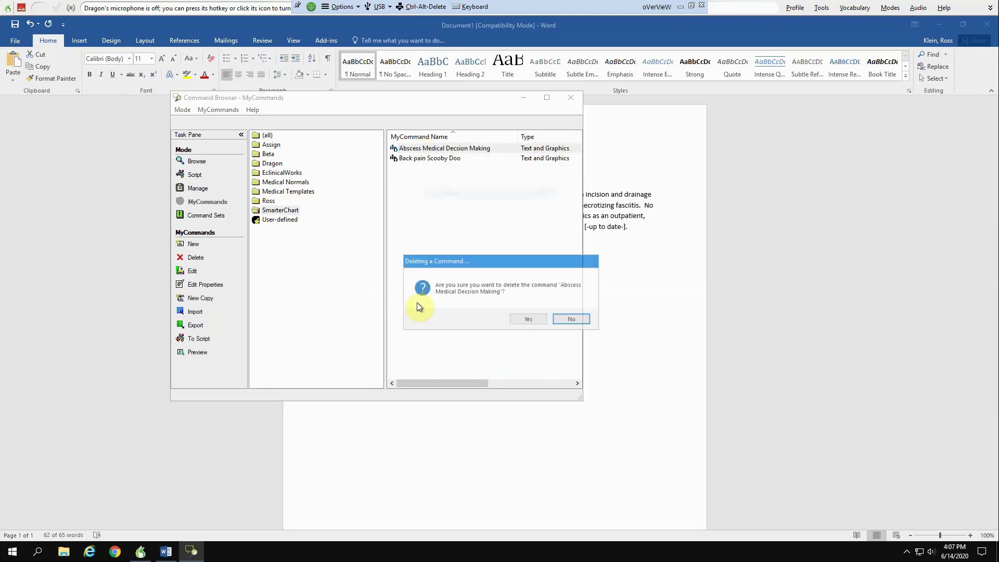
click(521, 322)
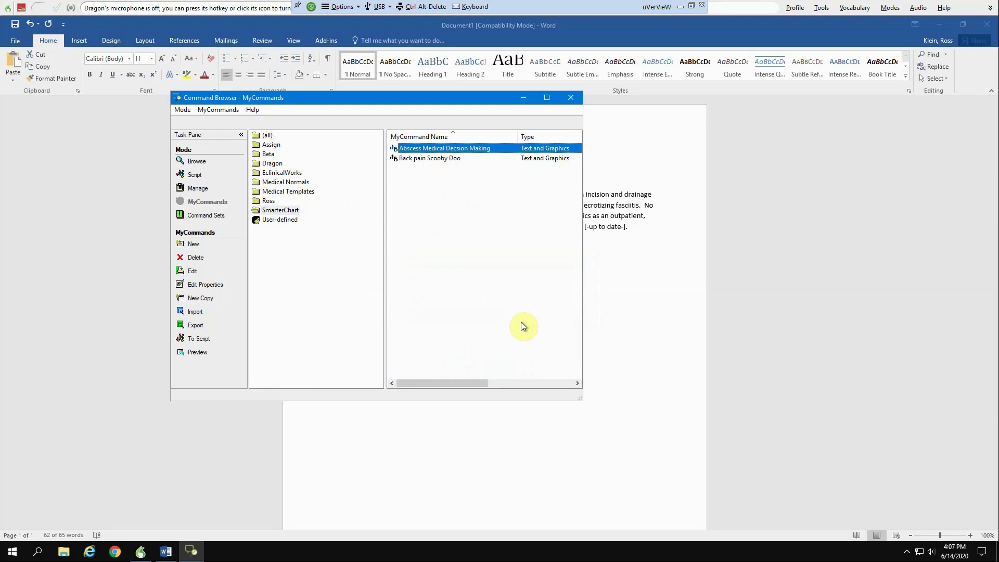
click(432, 150)
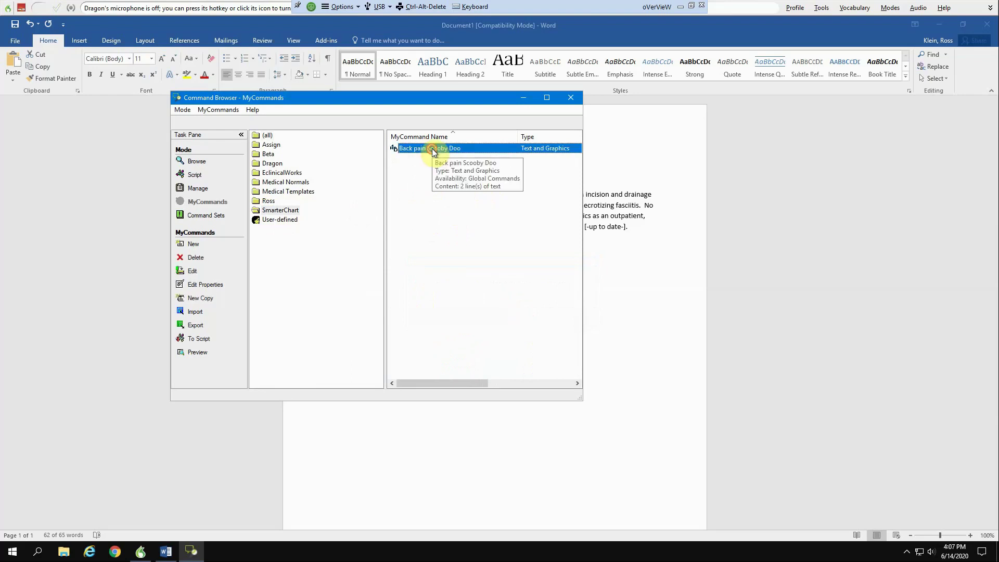
- Rename Back pain Scooby Doo to 'Abscess Scooby Doo', save it, and close the Command Browser
double_click(432, 149)
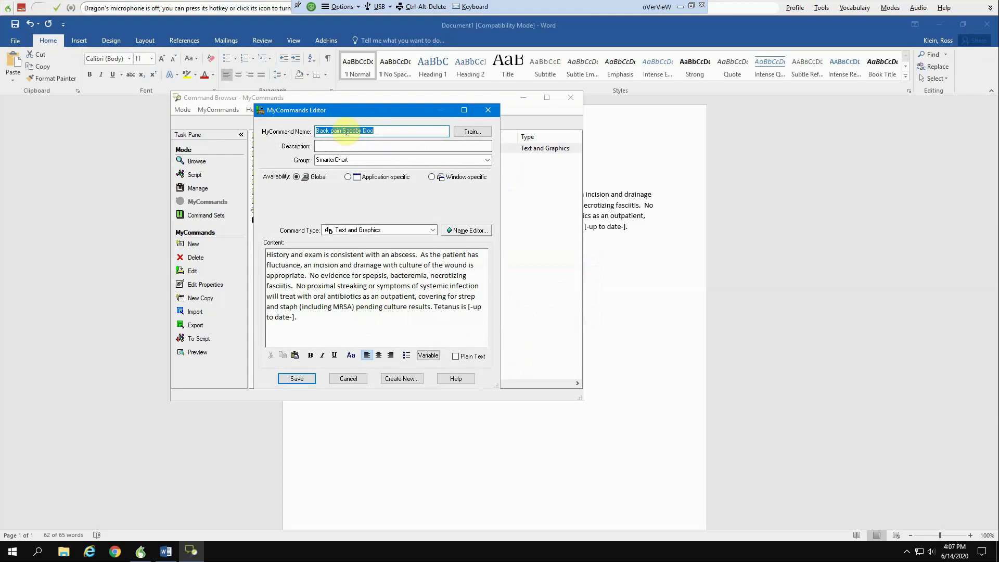
drag(342, 130, 295, 135)
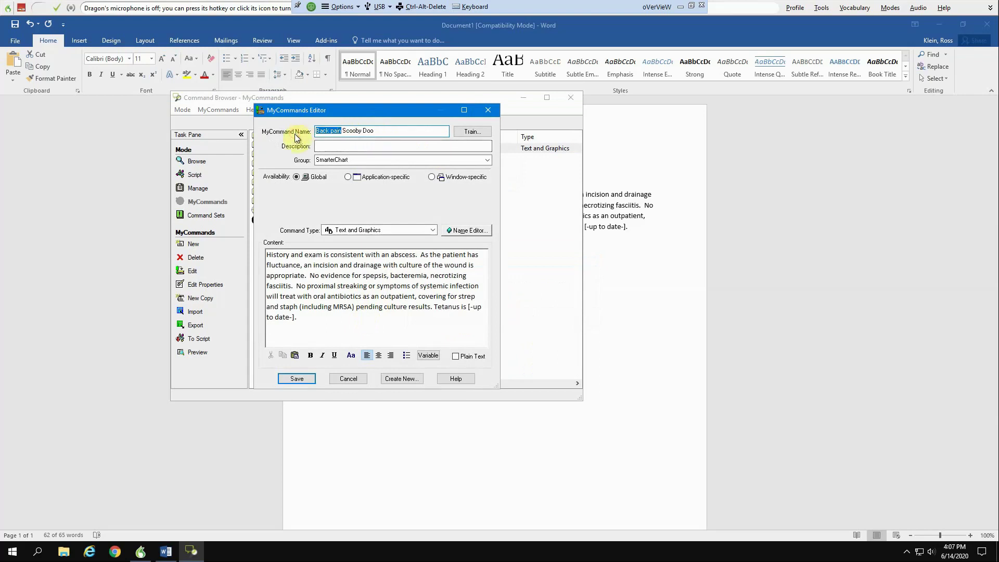
text(Abscess)
click(296, 378)
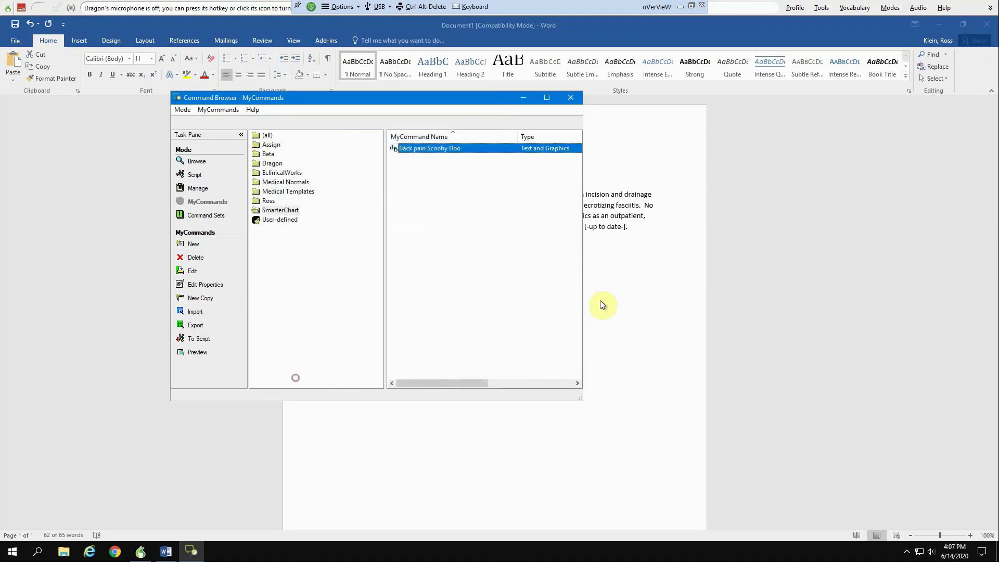
click(570, 98)
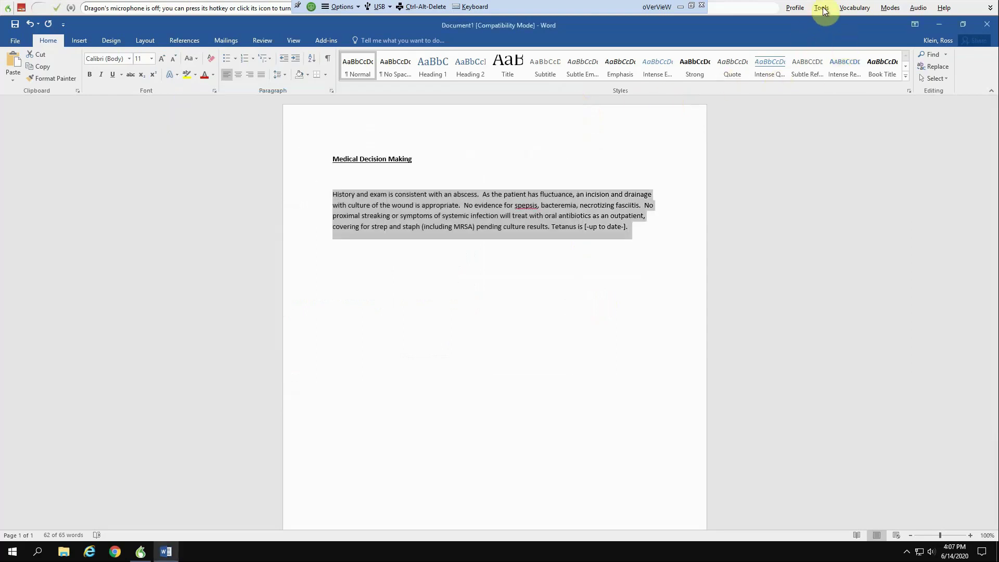
- Delete the extra paragraph in Word, then run Abscess Scooby Doo with the microphone on to reinsert the abscess text
click(815, 8)
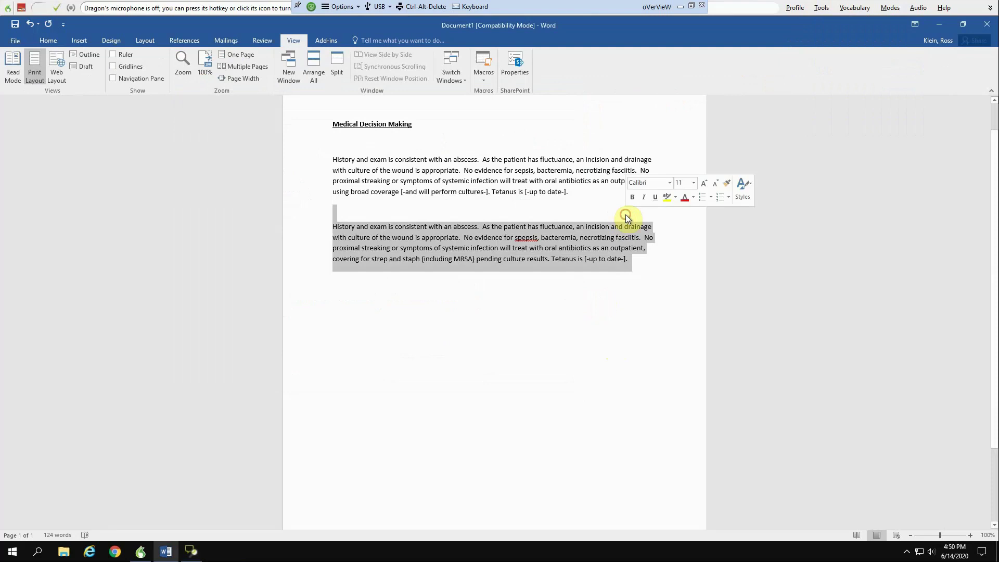
key(Delete)
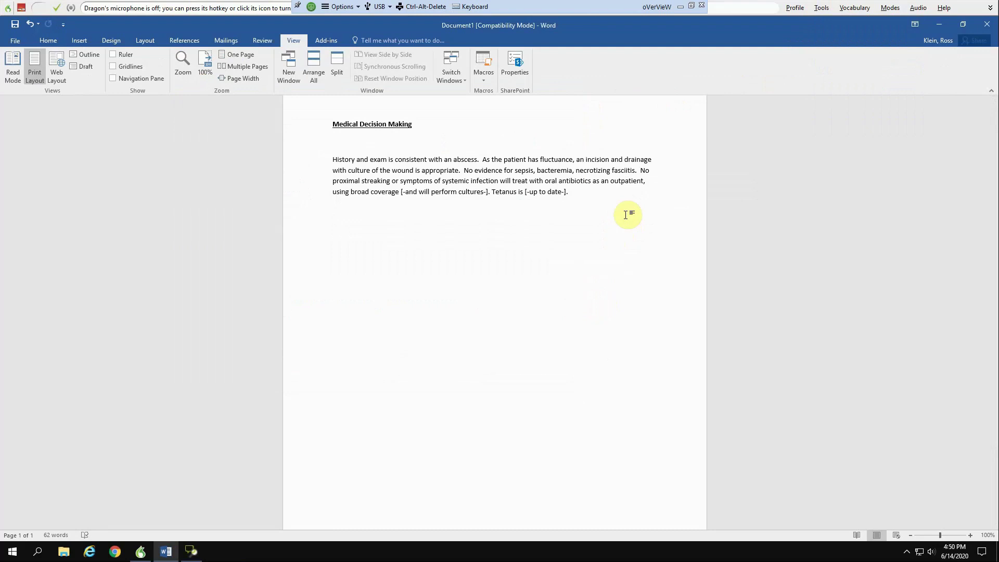
key(KP_Add)
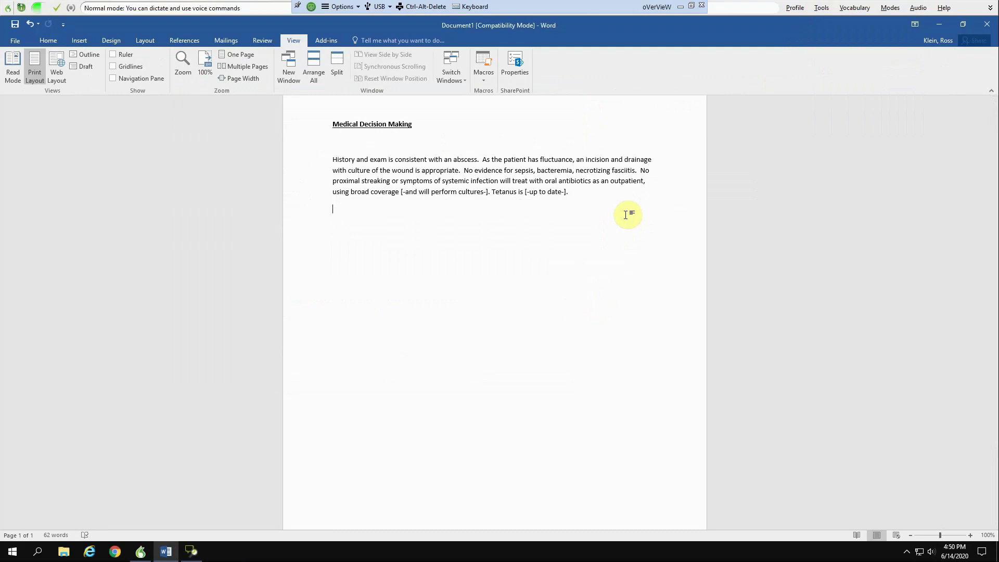
text(History and exam is consistent with an abscess.  As the patient has fluctuance, an incision and drainage with culture of the wound is appropriate.  No evidence for sepsis, bacteremia, necrotizing fasciitis.  No proximal streaking or symptoms of systemic infection will treat with oral antibiotics as an outpatient, using broad coverage [-and will perform cultures-]. Tetanus is [-up to date-].)
key(KP_Add)
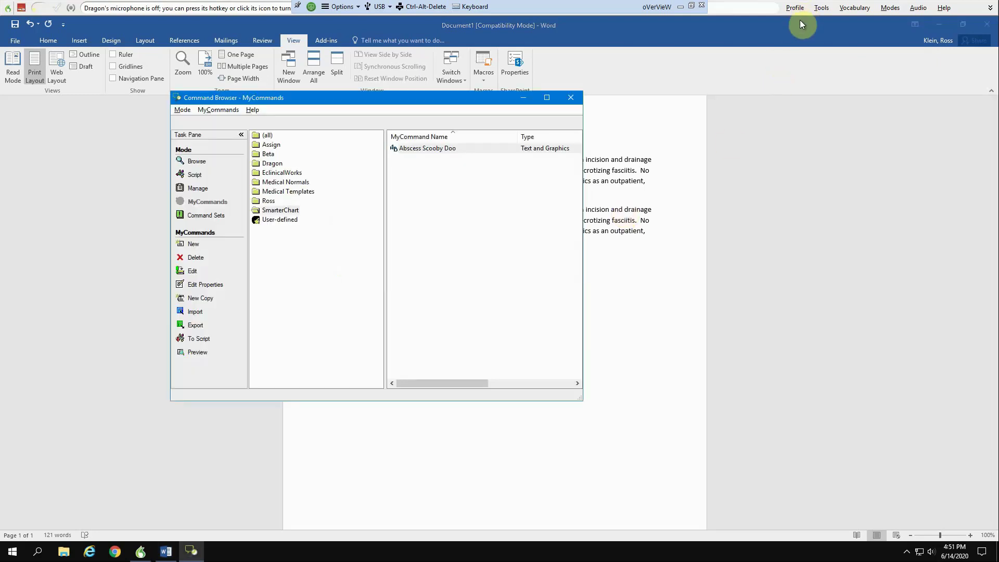
- In the MyCommands Editor, add a line break after 'Tetanus is [-up to date-].' in Abscess Scooby Doo and save
click(448, 150)
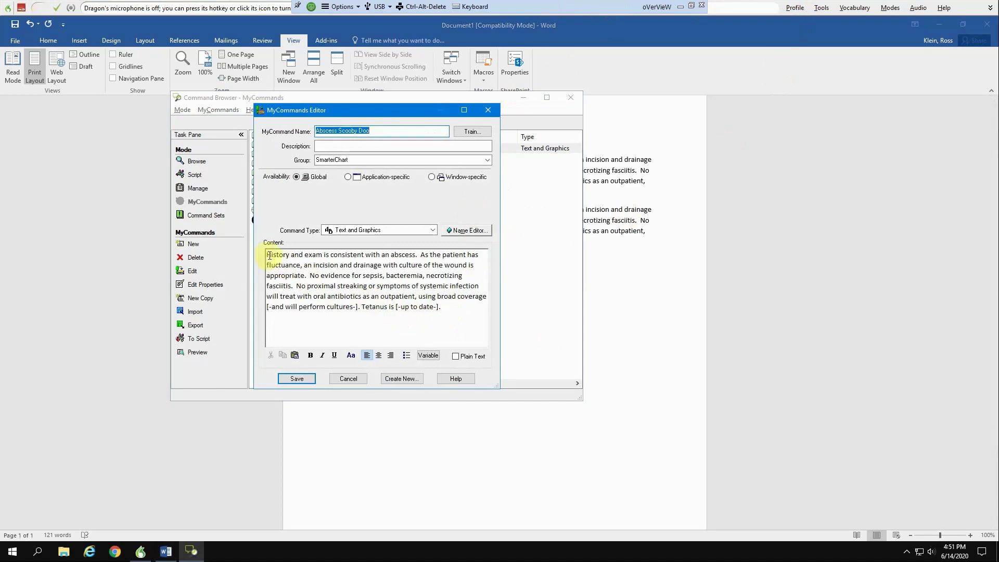
click(459, 302)
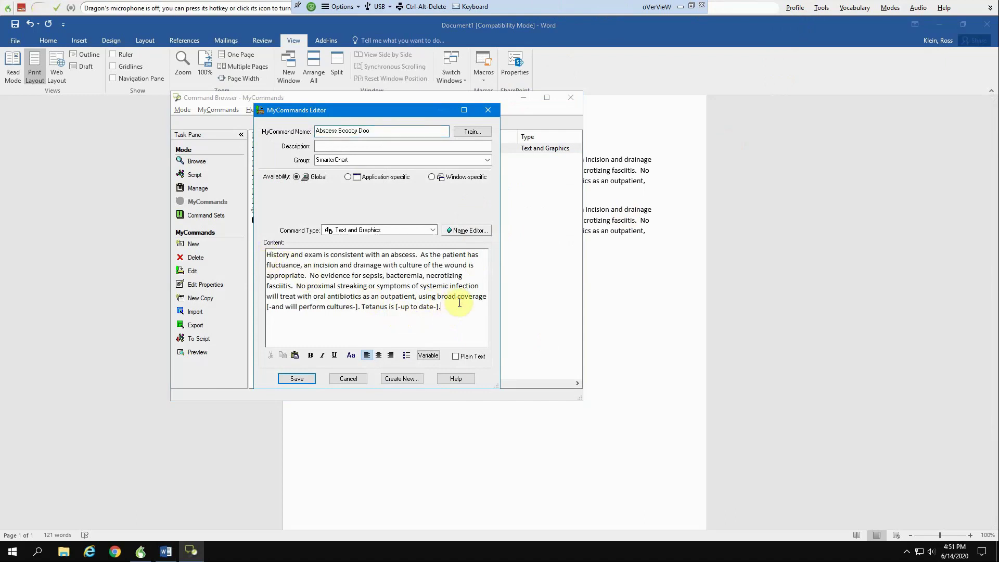
key(Return)
click(310, 379)
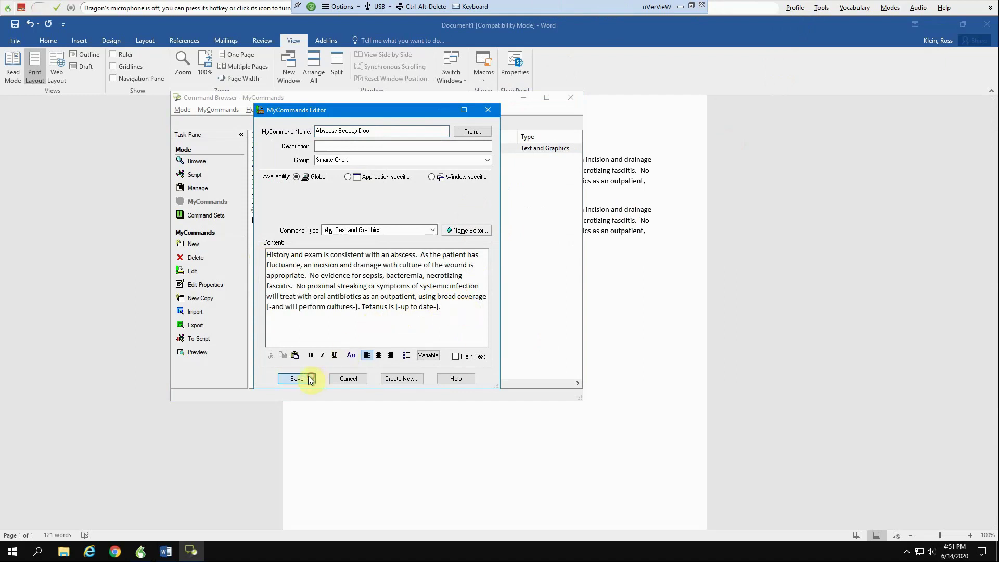